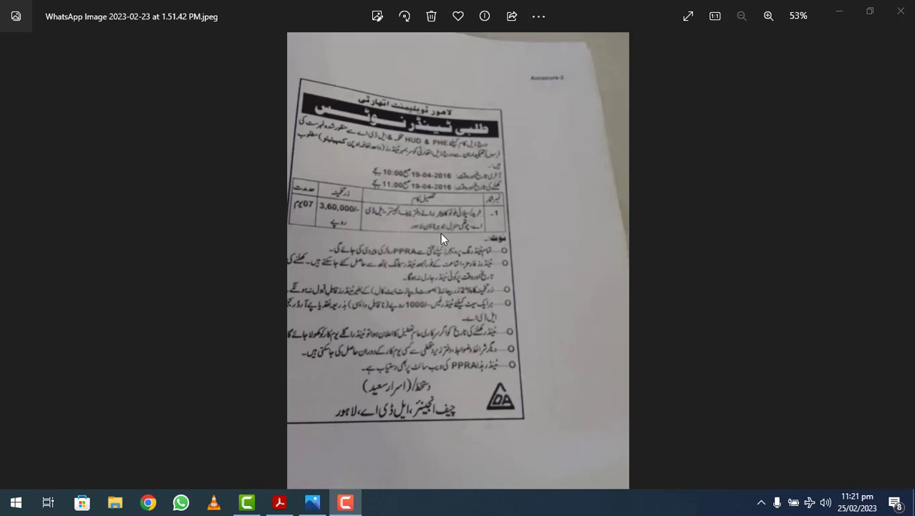
Step: Examine the photographed Urdu tender notice at a larger zoom, from its heading and table down to the notes and signature block
{"action": "double_click", "coordinate": [406, 219]}
{"action": "left_click_drag", "start_coordinate": [409, 213], "coordinate": [587, 352]}
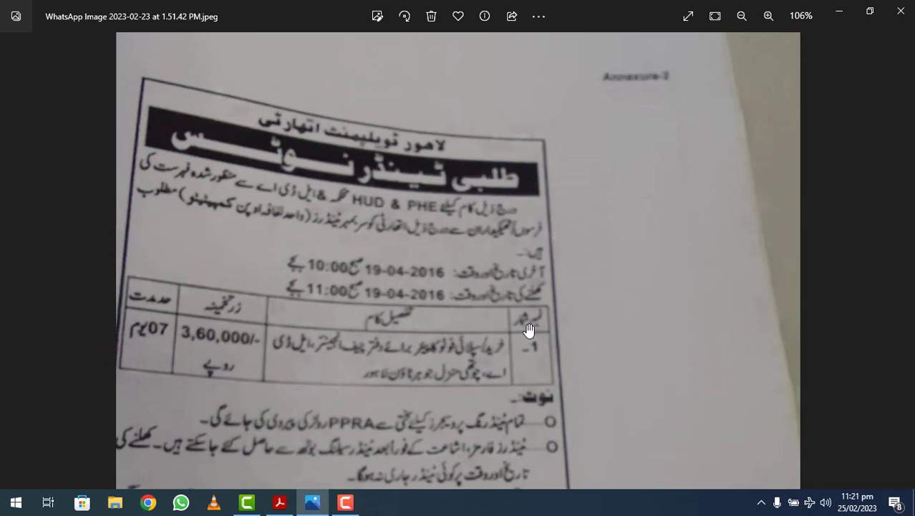
{"action": "left_click_drag", "start_coordinate": [459, 210], "coordinate": [492, 352]}
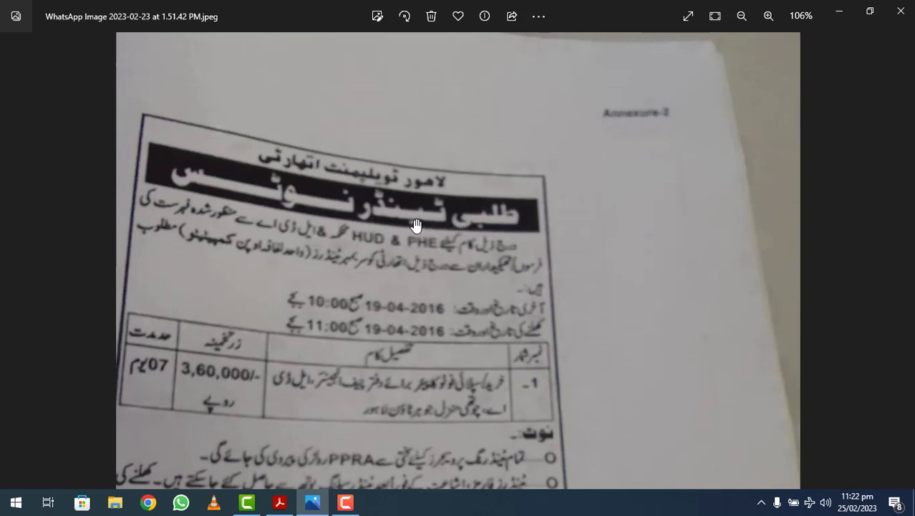
{"action": "left_click_drag", "start_coordinate": [458, 249], "coordinate": [454, 198]}
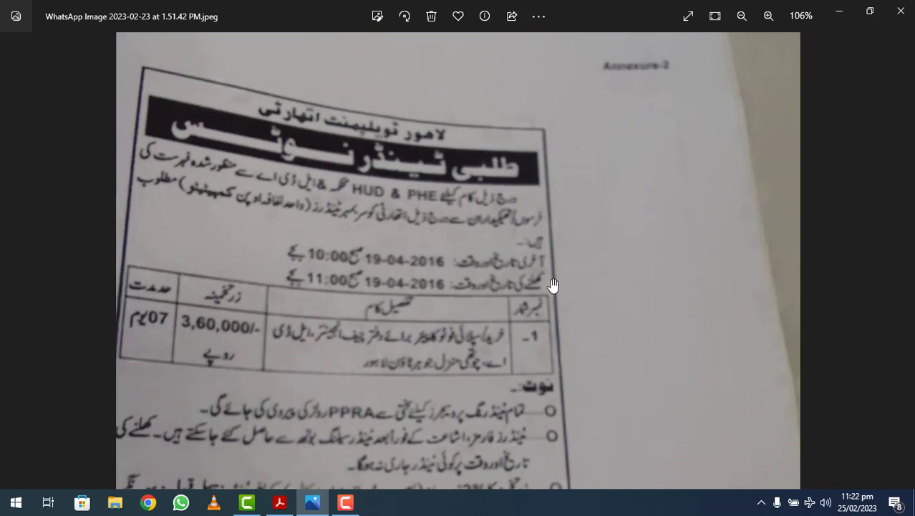
{"action": "left_click_drag", "start_coordinate": [554, 362], "coordinate": [550, 261]}
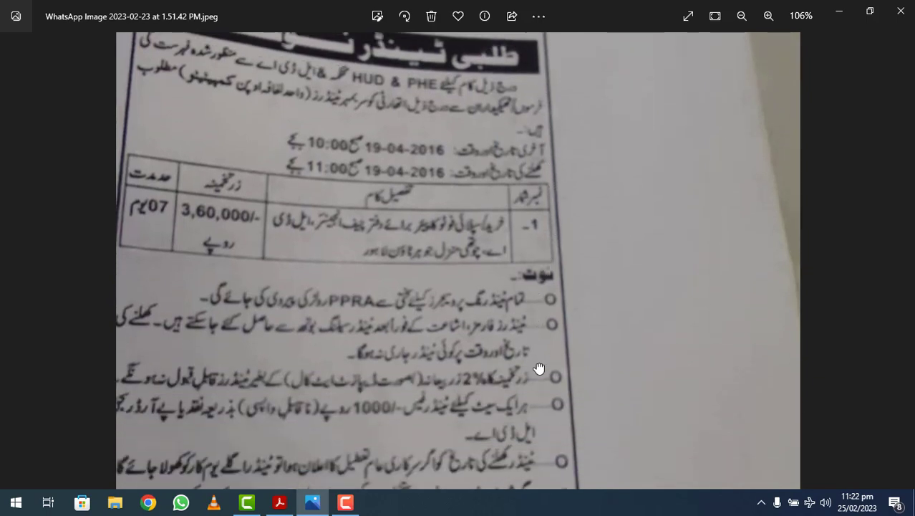
{"action": "scroll", "coordinate": [539, 368], "scroll_direction": "up", "scroll_amount": 3}
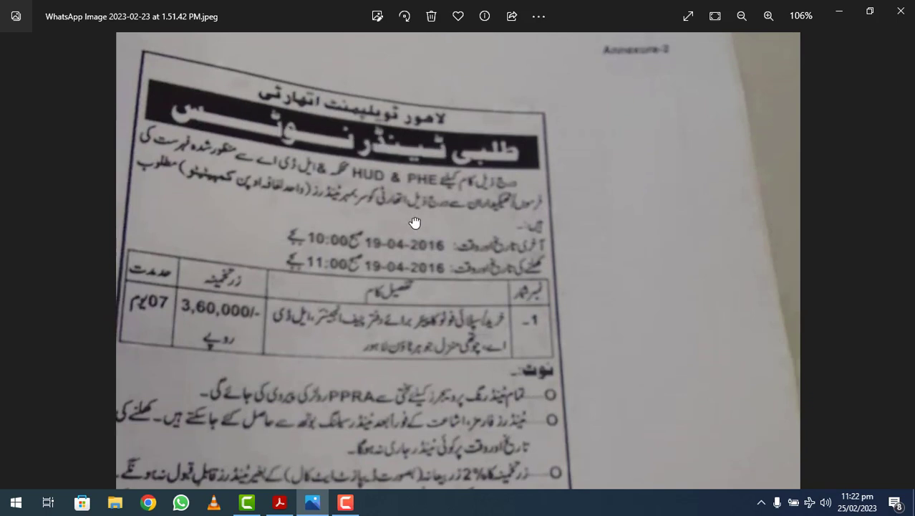
{"action": "scroll", "coordinate": [414, 215], "scroll_direction": "down", "scroll_amount": 1}
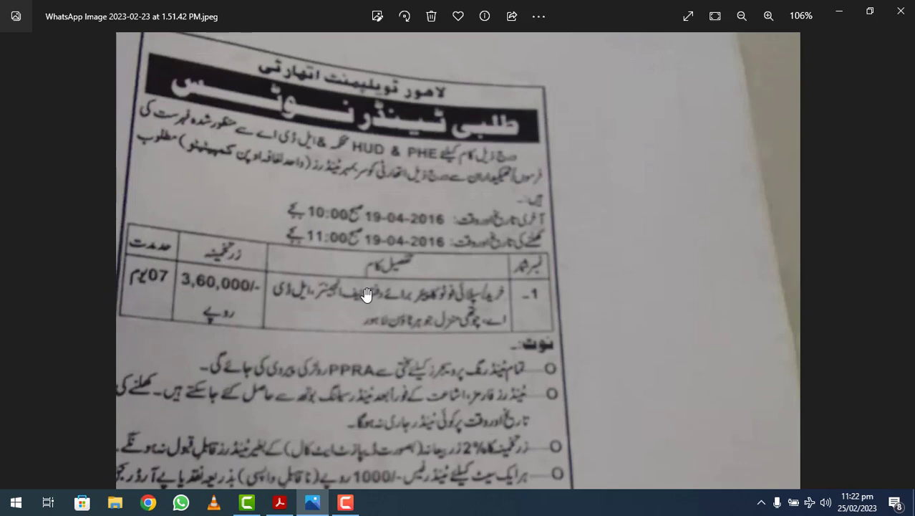
{"action": "left_click_drag", "start_coordinate": [388, 376], "coordinate": [393, 188]}
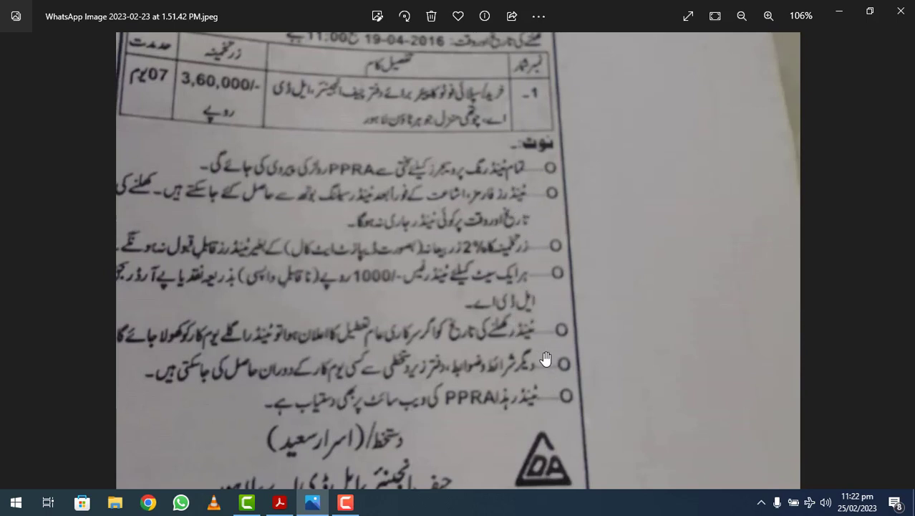
{"action": "left_click_drag", "start_coordinate": [547, 375], "coordinate": [534, 254]}
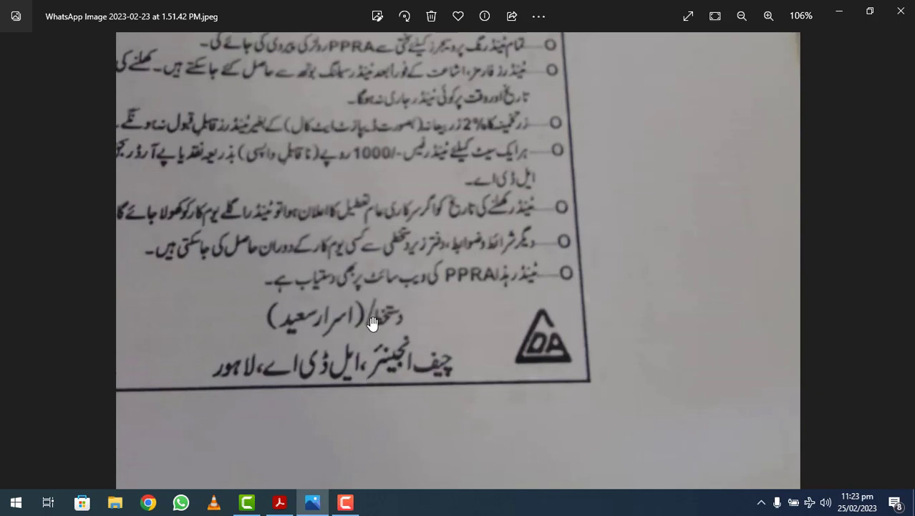
{"action": "scroll", "coordinate": [374, 368], "scroll_direction": "up", "scroll_amount": 1}
{"action": "scroll", "coordinate": [379, 373], "scroll_direction": "down", "scroll_amount": 1}
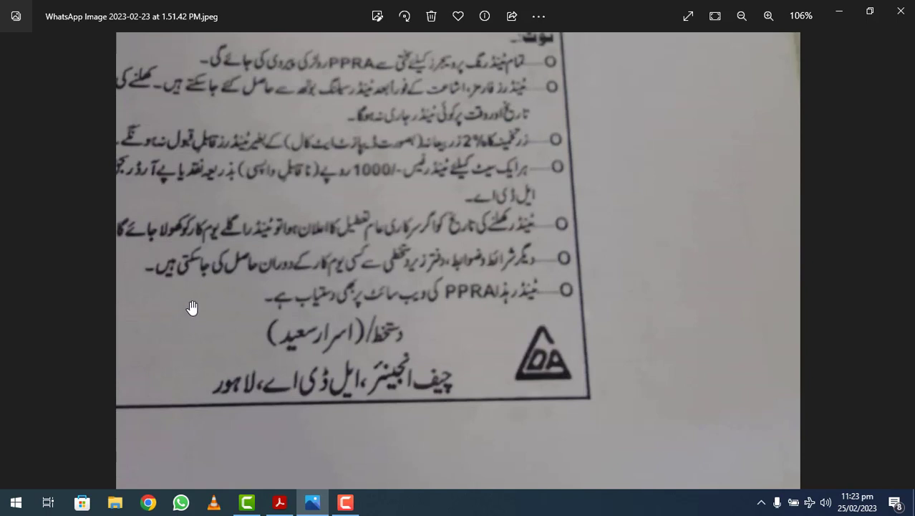
{"action": "scroll", "coordinate": [369, 258], "scroll_direction": "down", "scroll_amount": 3}
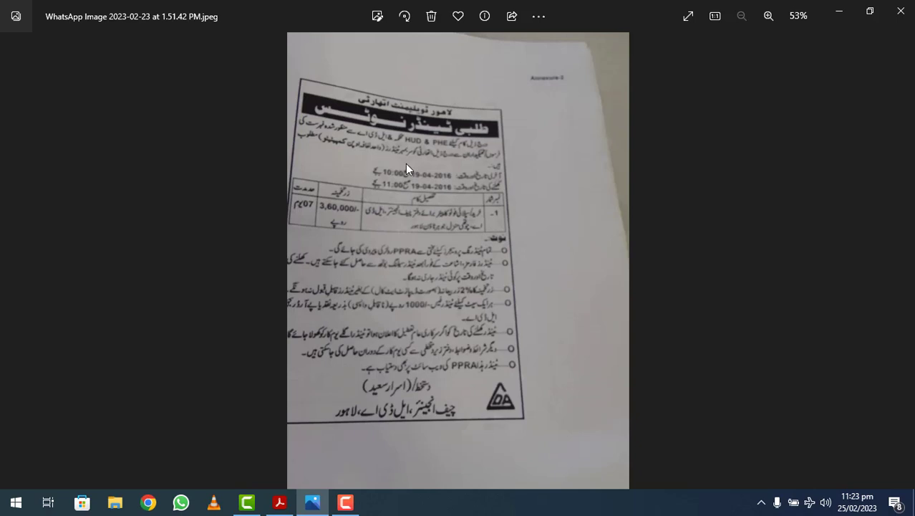
Step: Minimize the photo and open the New Volume (D:) drive in File Explorer
{"action": "left_click", "coordinate": [831, 19]}
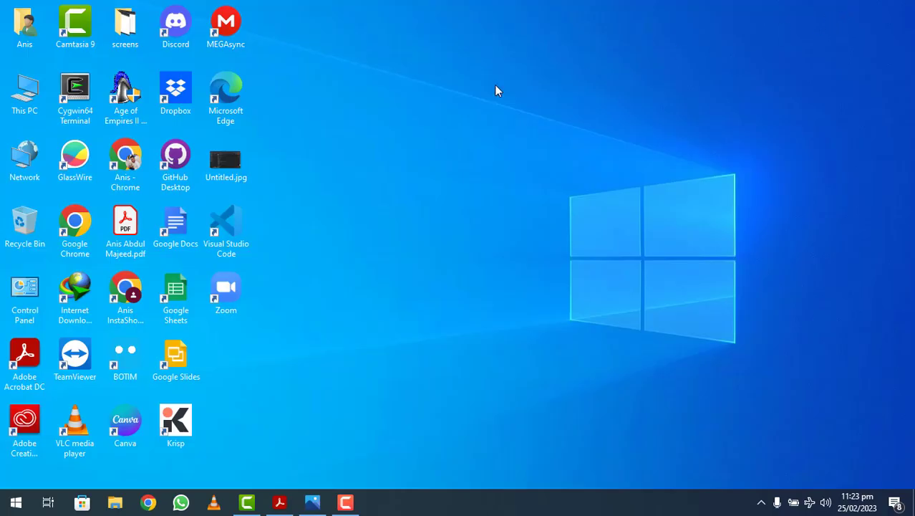
{"action": "double_click", "coordinate": [26, 90]}
{"action": "double_click", "coordinate": [423, 266]}
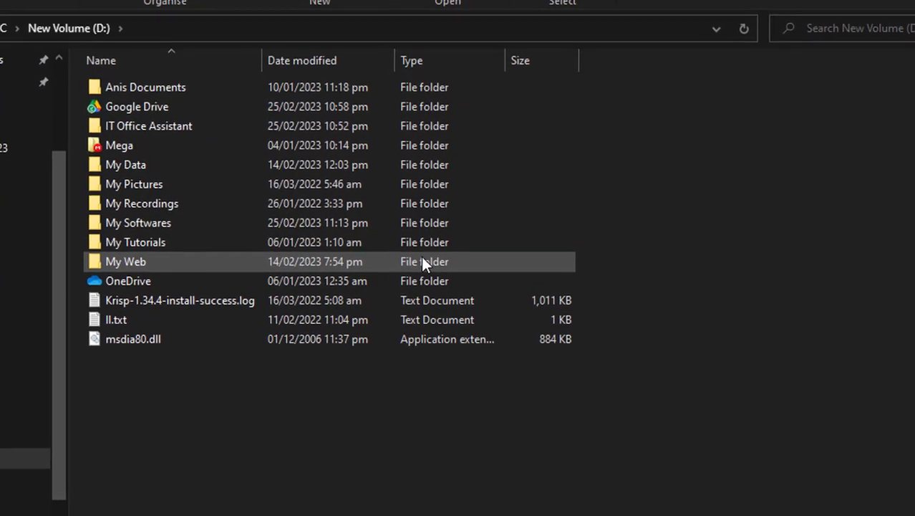
Step: Open a blank Notepad document and toggle Word Wrap
{"action": "key", "text": "super+r"}
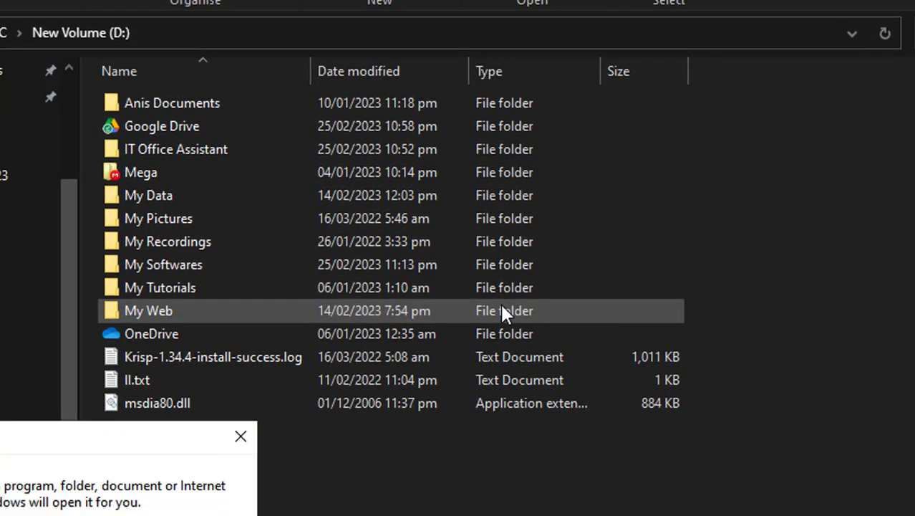
{"action": "key", "text": "Return"}
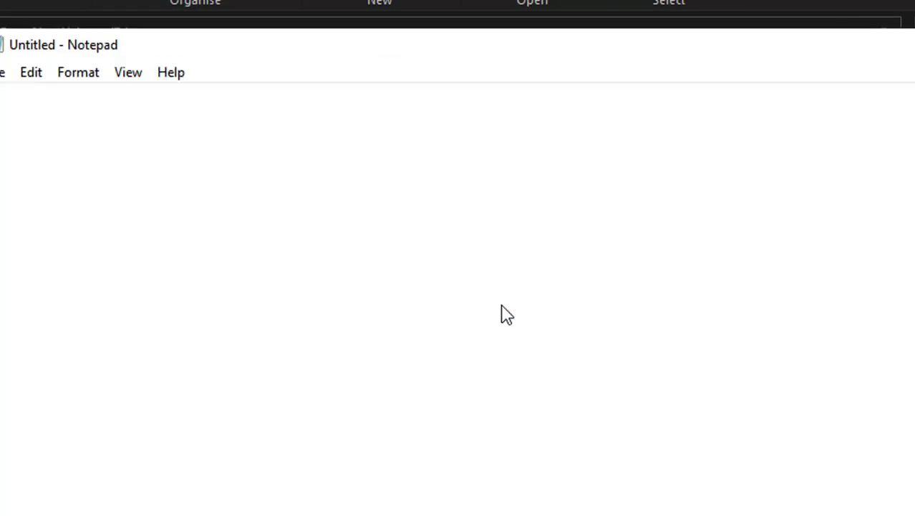
{"action": "left_click", "coordinate": [69, 74]}
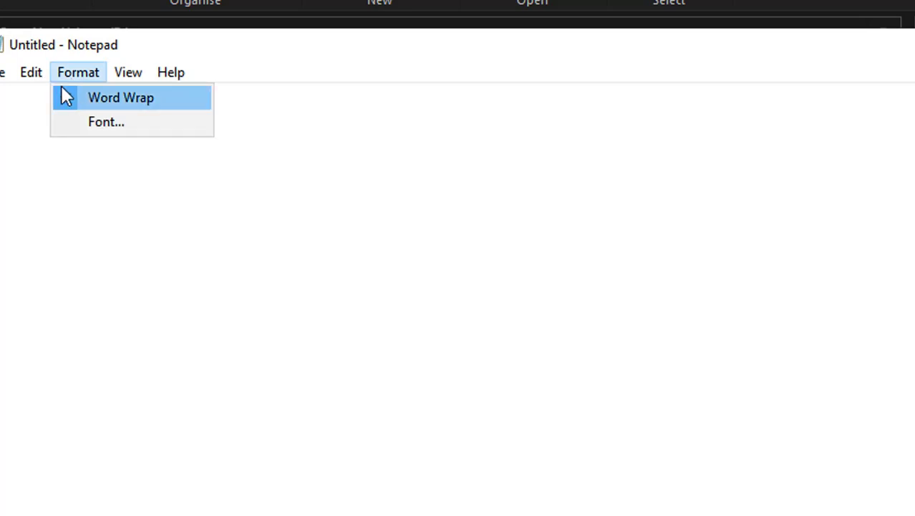
{"action": "left_click", "coordinate": [65, 97]}
Step: Set the Notepad font size to 20
{"action": "left_click", "coordinate": [78, 72]}
{"action": "left_click", "coordinate": [84, 123]}
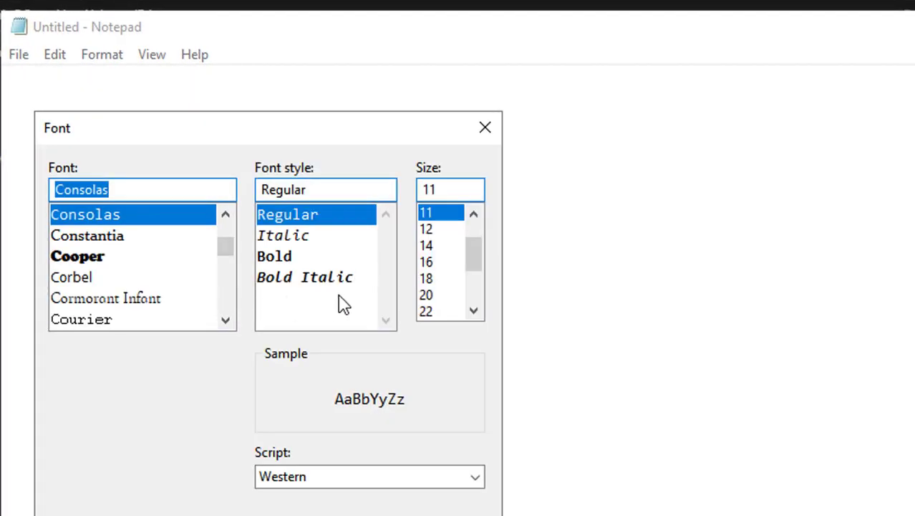
{"action": "left_click", "coordinate": [429, 294]}
{"action": "key", "text": "Return"}
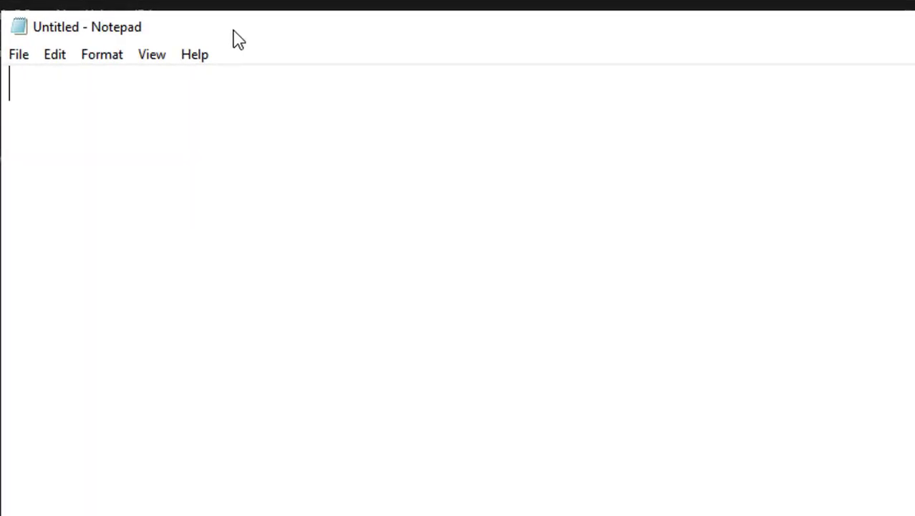
Step: Write "Phonetic" as the first line of the document and start a new line below it
{"action": "type", "text": "Phoen"}
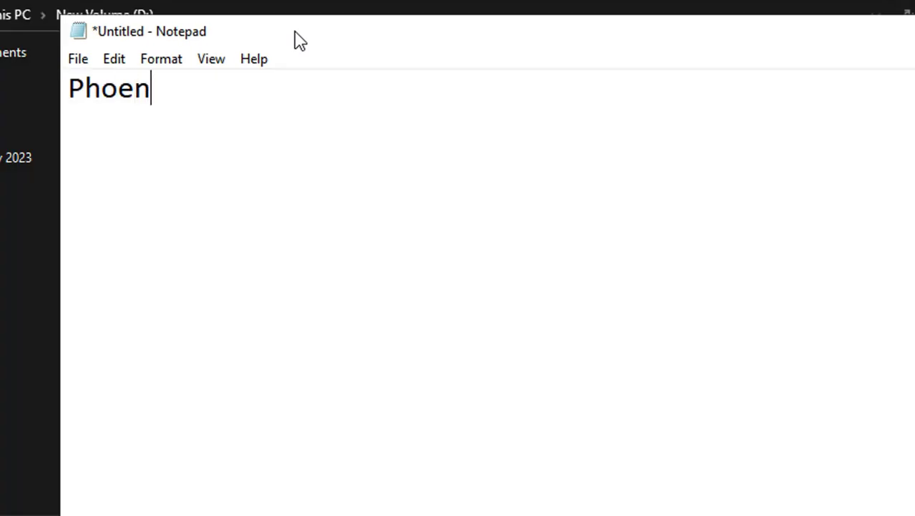
{"action": "key", "text": "BackSpace"}
{"action": "key", "text": "BackSpace"}
{"action": "type", "text": "netic"}
{"action": "key", "text": "Return"}
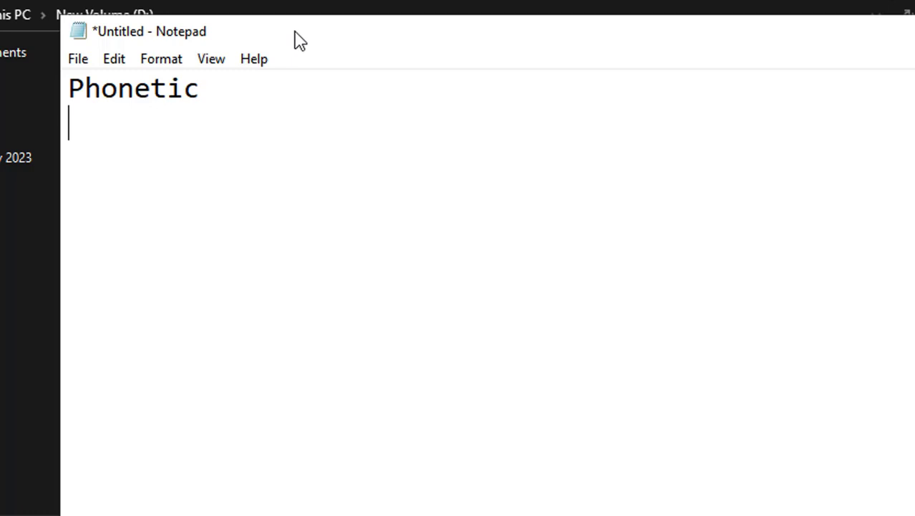
Step: Add the letter examples "alif - AAA" and "b - B" on separate lines below the heading
{"action": "type", "text": "alif"}
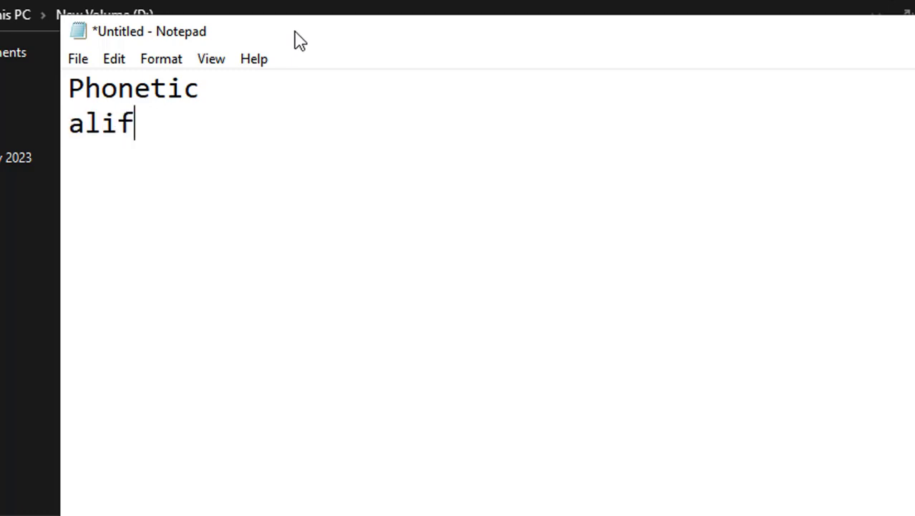
{"action": "type", "text": " - AAA"}
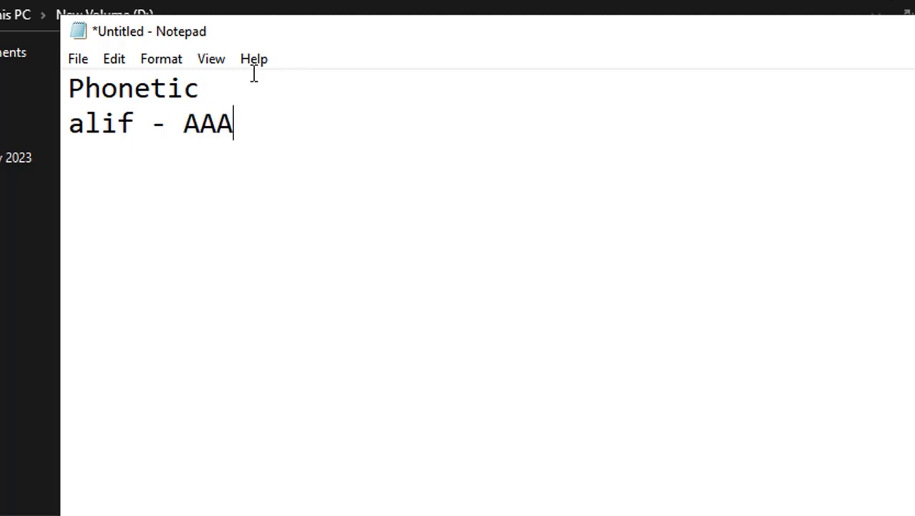
{"action": "left_click_drag", "start_coordinate": [234, 129], "coordinate": [184, 129]}
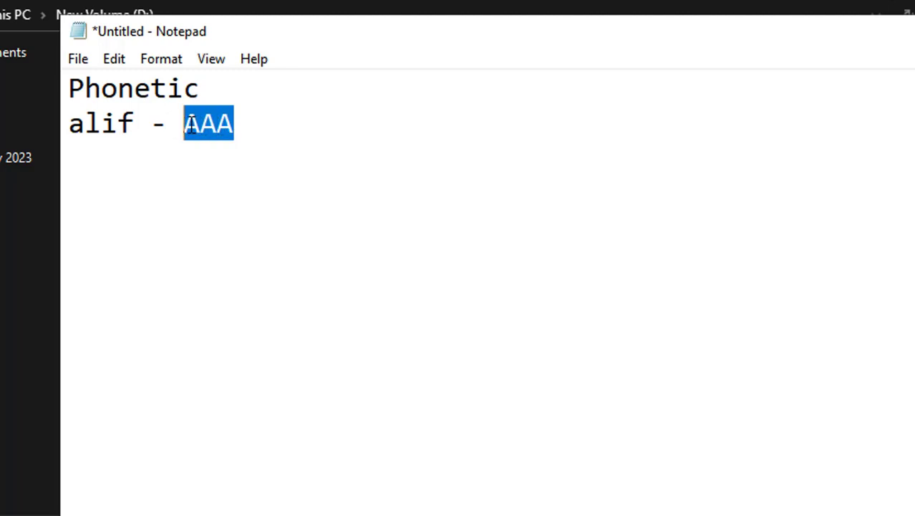
{"action": "left_click", "coordinate": [298, 125]}
{"action": "key", "text": "Return"}
{"action": "type", "text": "b"}
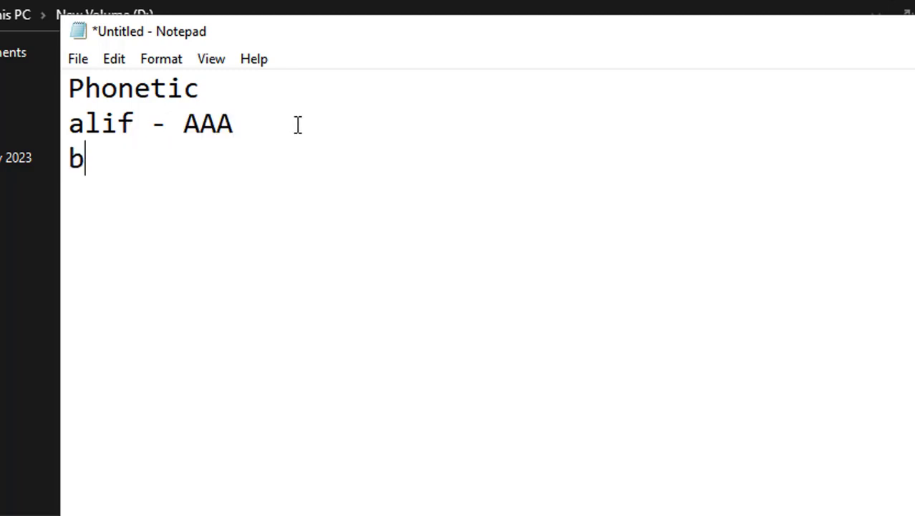
{"action": "type", "text": " - B"}
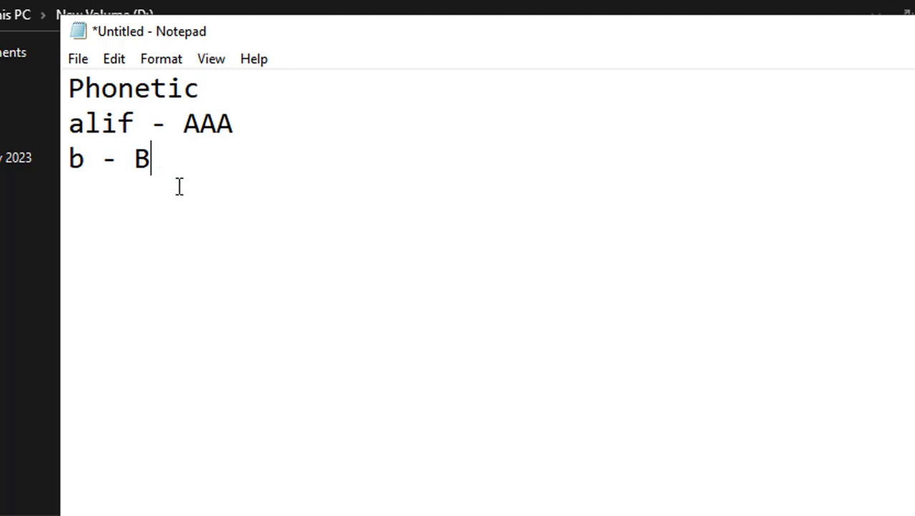
Step: Add the letters "S" and "D" on two separate lines below the "b - B" example
{"action": "key", "text": "Return"}
{"action": "type", "text": "S"}
{"action": "key", "text": "Return"}
{"action": "type", "text": "D"}
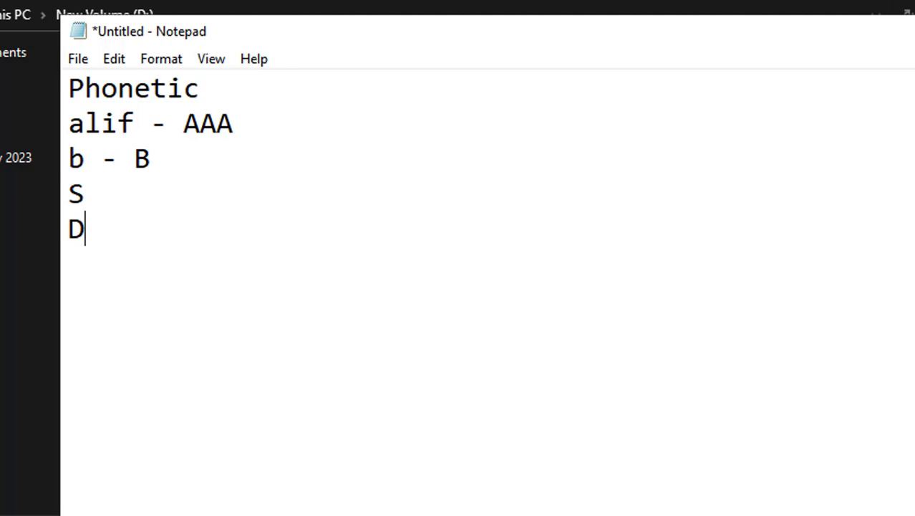
Step: Extend the first line so the heading reads "Phonetic Urdu Keyboard"
{"action": "left_click_drag", "start_coordinate": [215, 88], "coordinate": [68, 87]}
{"action": "left_click", "coordinate": [283, 91]}
{"action": "type", "text": "Urdu Keyb"}
{"action": "type", "text": "oard"}
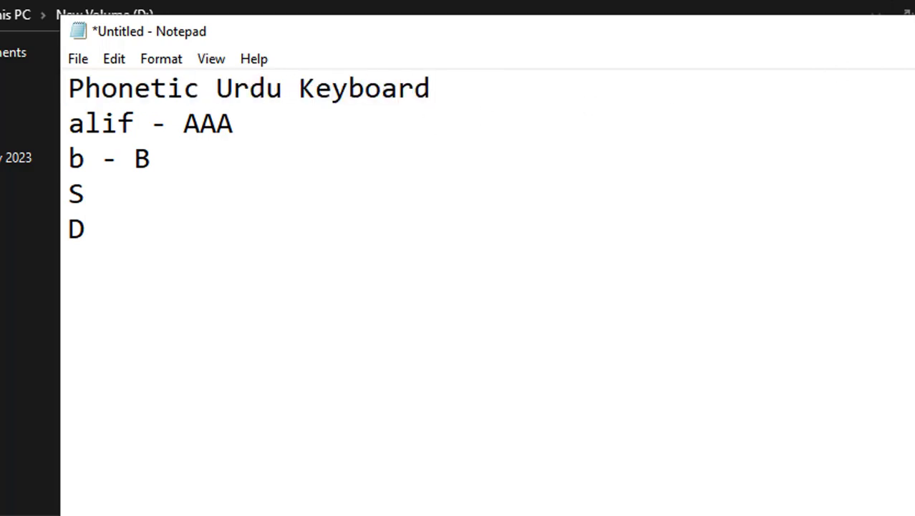
Step: Minimize Notepad and find Phonetic-Keyboard.exe in the Mega > Student Package > Softwares folder on the D: drive
{"action": "left_click", "coordinate": [914, 31]}
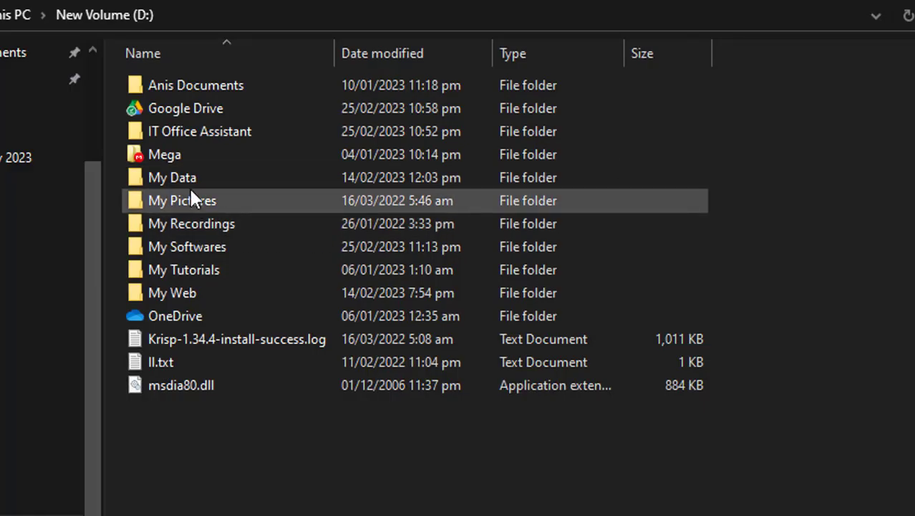
{"action": "double_click", "coordinate": [161, 158]}
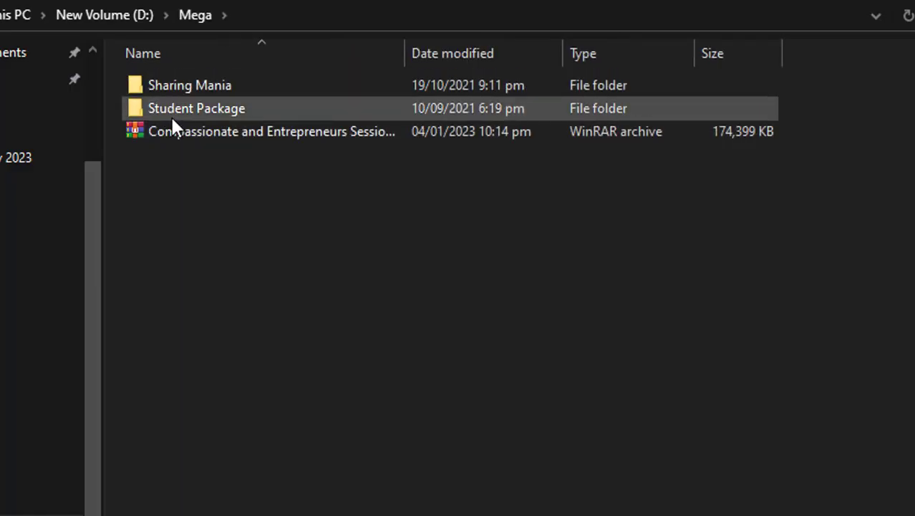
{"action": "double_click", "coordinate": [172, 121]}
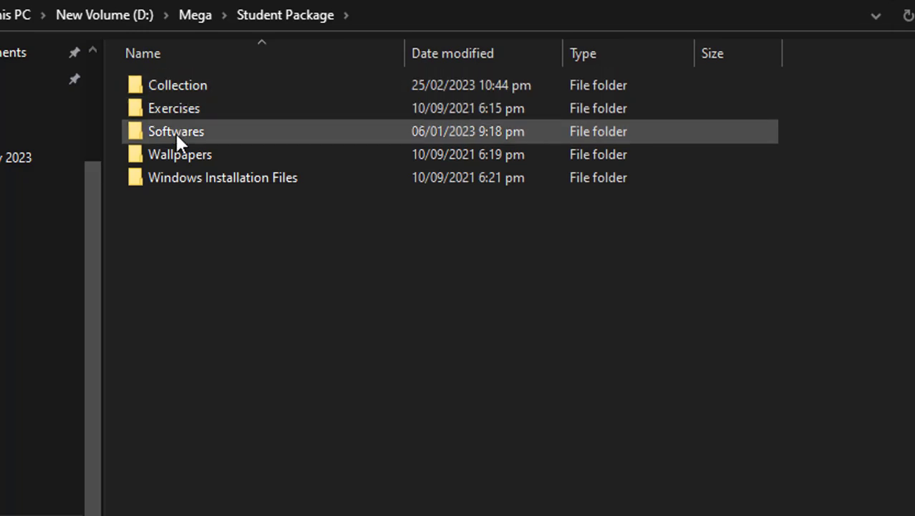
{"action": "double_click", "coordinate": [177, 136]}
{"action": "scroll", "coordinate": [164, 459], "scroll_direction": "down", "scroll_amount": 1}
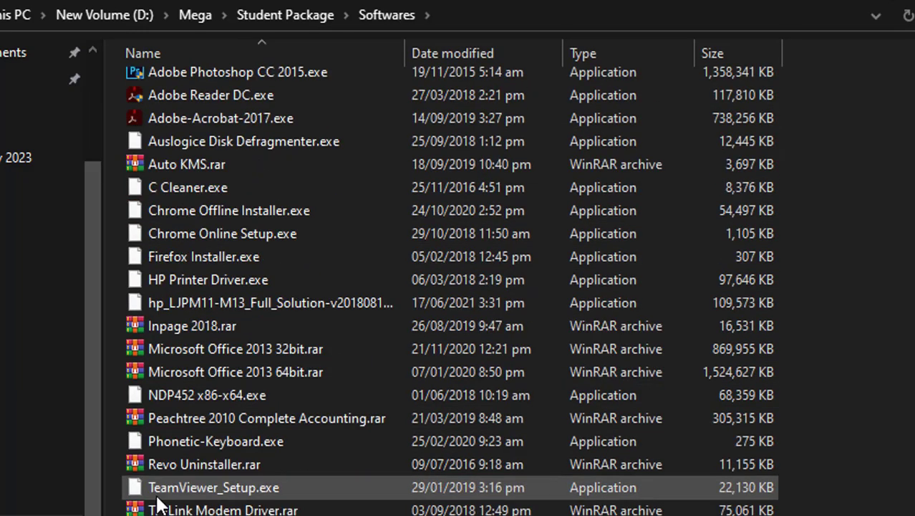
{"action": "scroll", "coordinate": [185, 464], "scroll_direction": "down", "scroll_amount": 1}
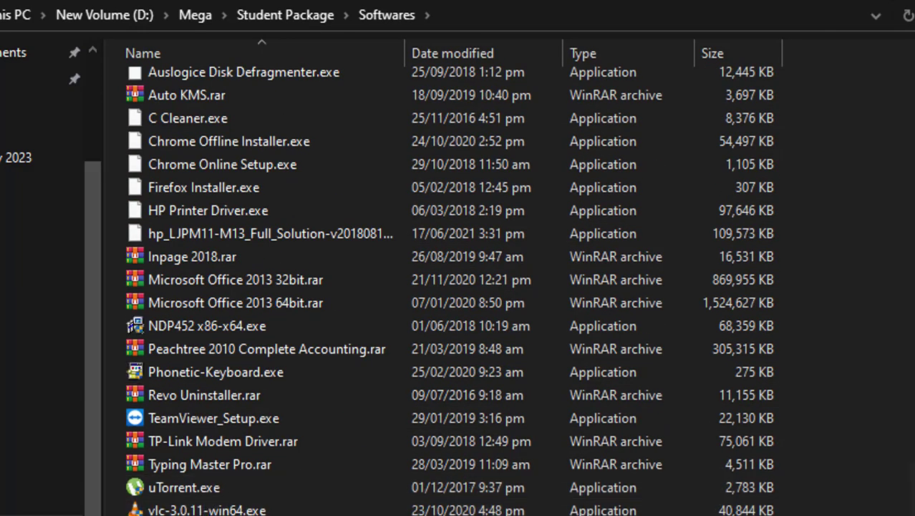
Step: Install Urdu Phonetic Keyboard 1.0 by running Phonetic-Keyboard.exe and close the finished setup
{"action": "left_click", "coordinate": [174, 371]}
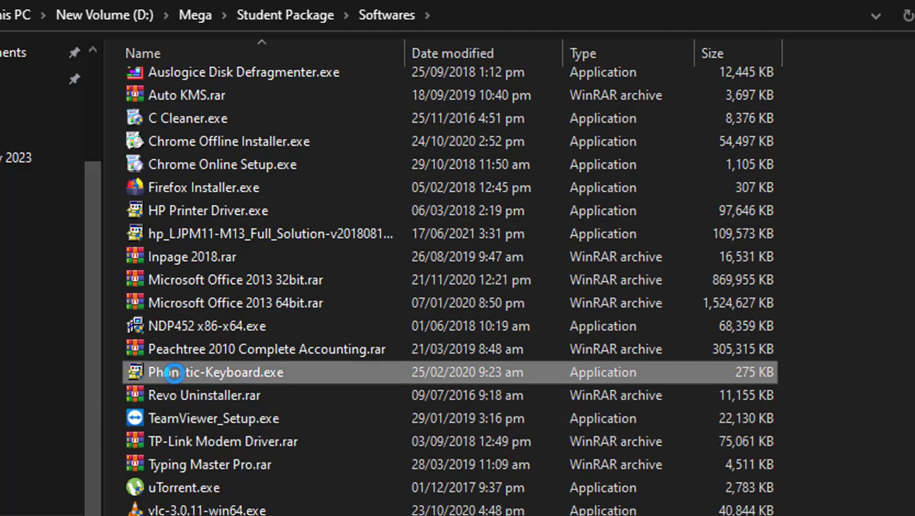
{"action": "double_click", "coordinate": [174, 371]}
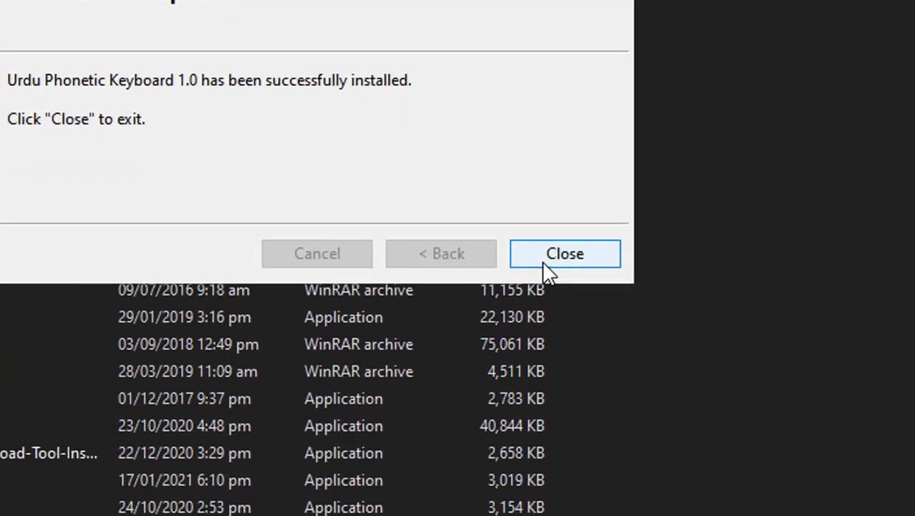
{"action": "left_click", "coordinate": [548, 272]}
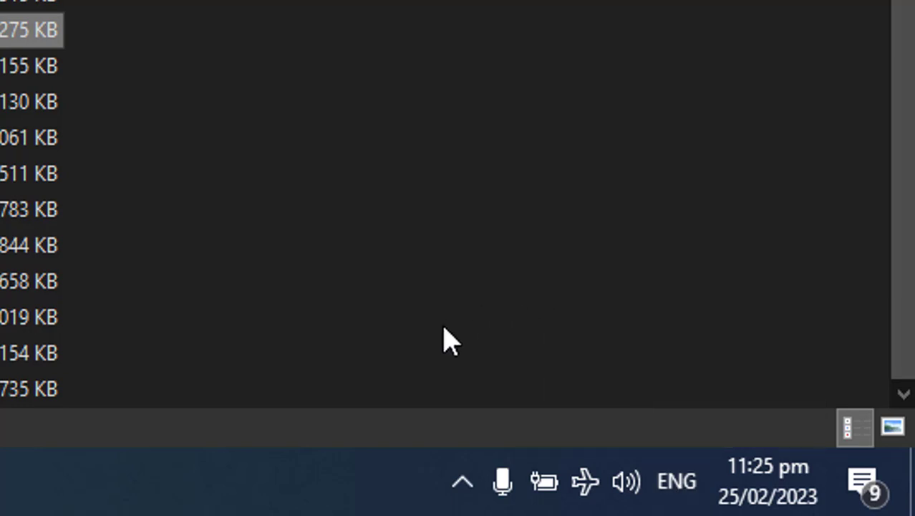
Step: Switch back to Notepad and add the sample first name on three lines: in English, in Urdu script, and in English again
{"action": "key", "text": "alt+Tab"}
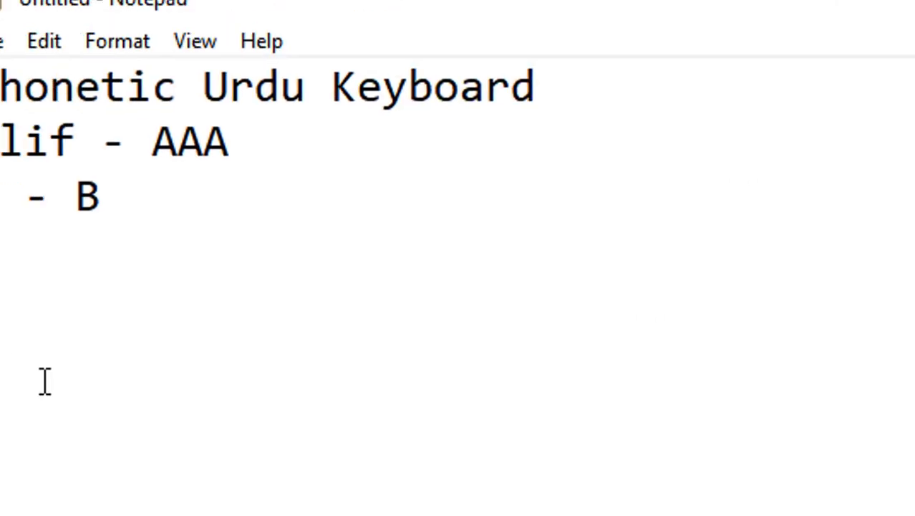
{"action": "type", "text": "Anis"}
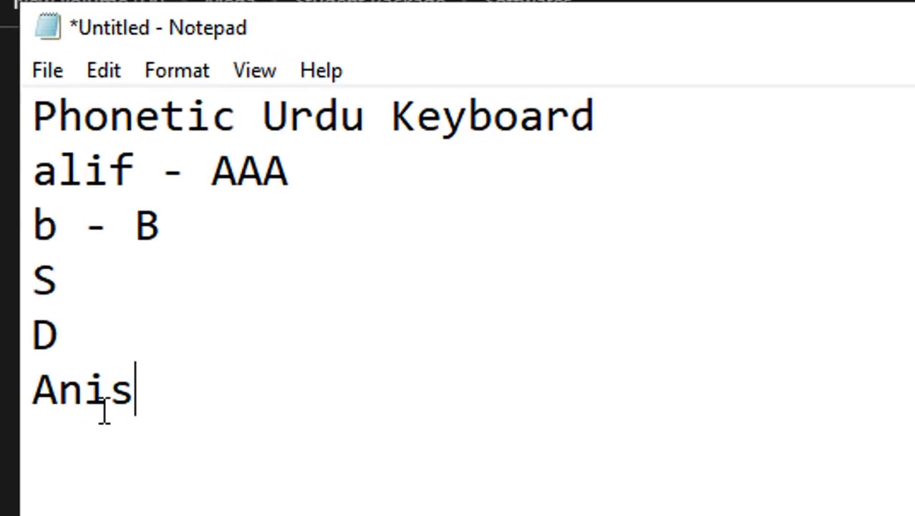
{"action": "key", "text": "Return"}
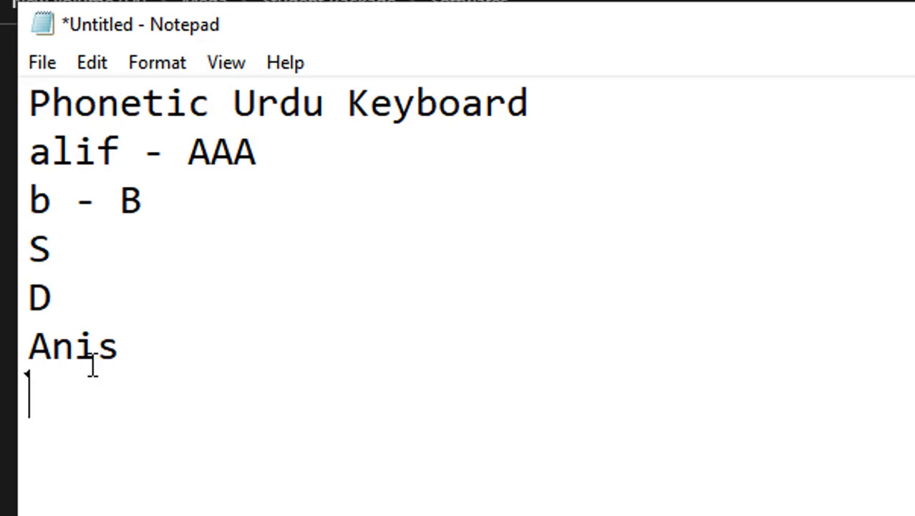
{"action": "type", "text": "انیس"}
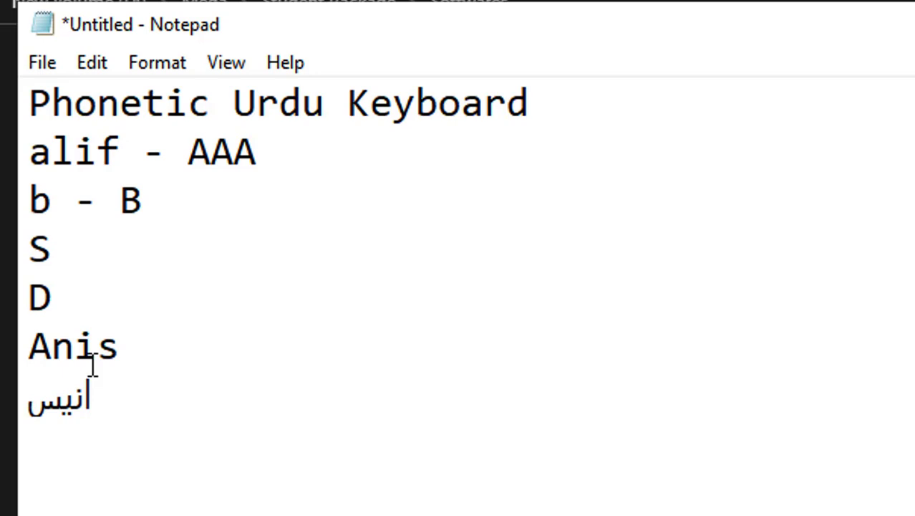
{"action": "key", "text": "Return"}
{"action": "type", "text": "Anis"}
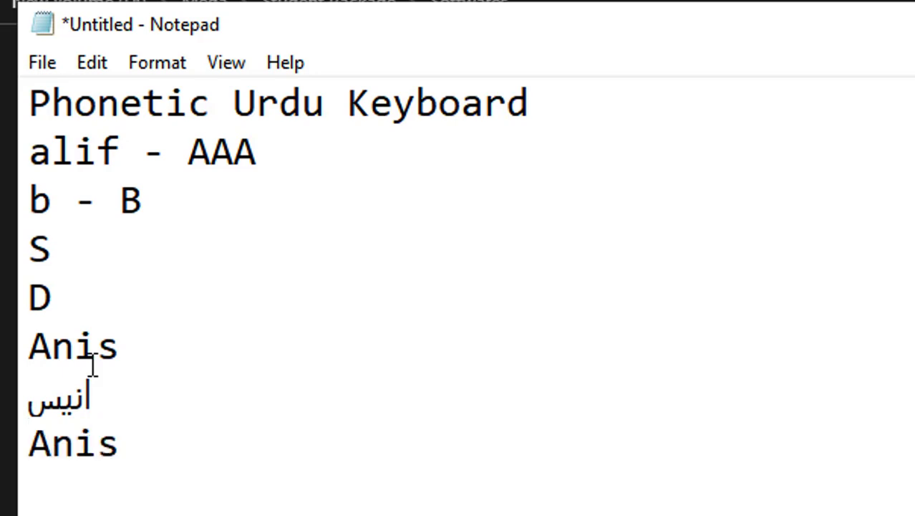
Step: Add the lines "Ctrl + Spacebar" and "Alt + Spacebar" below the name examples and highlight both briefly
{"action": "key", "text": "Return"}
{"action": "type", "text": "Ctrl + Spac"}
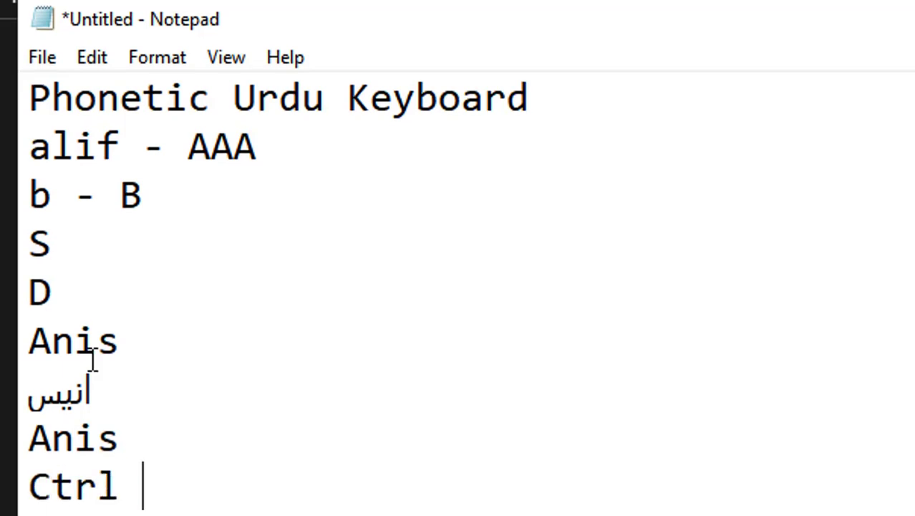
{"action": "type", "text": "ebar"}
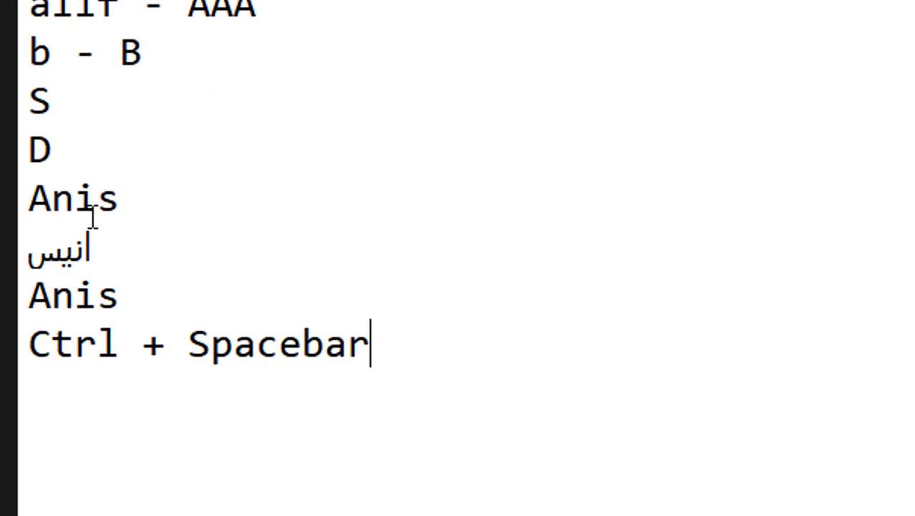
{"action": "key", "text": "Return"}
{"action": "type", "text": "Alt + Space"}
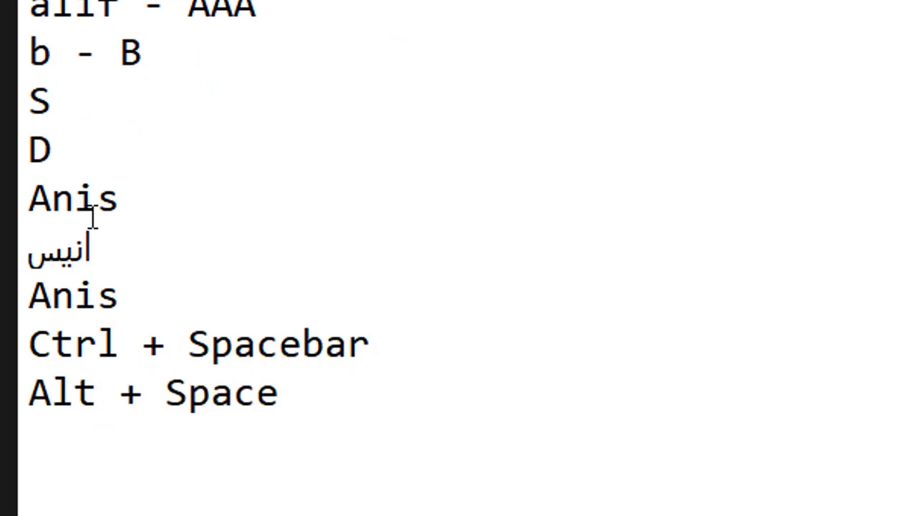
{"action": "type", "text": "bar"}
{"action": "key", "text": "Return"}
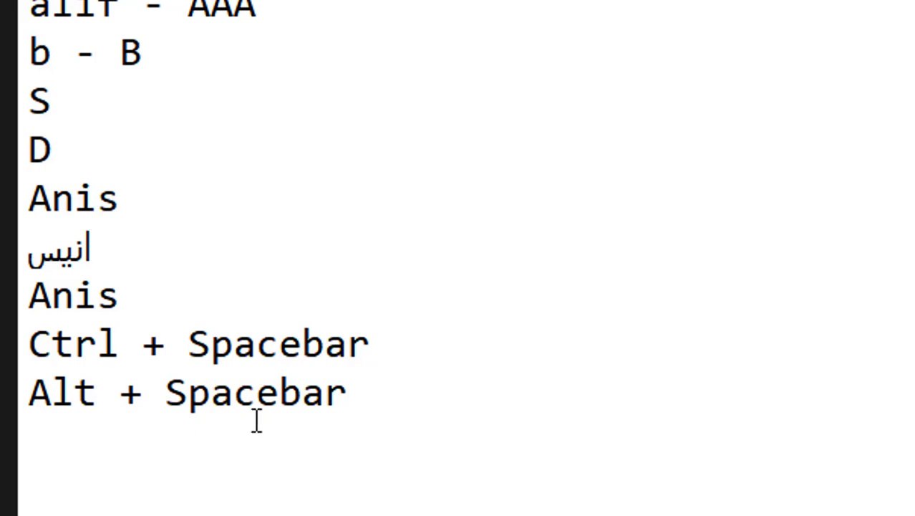
{"action": "left_click_drag", "start_coordinate": [358, 410], "coordinate": [32, 358]}
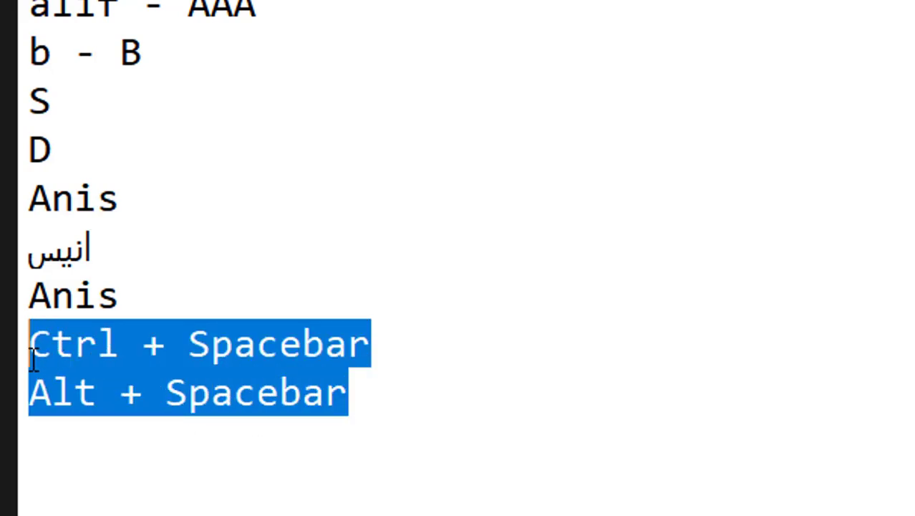
{"action": "left_click", "coordinate": [375, 418]}
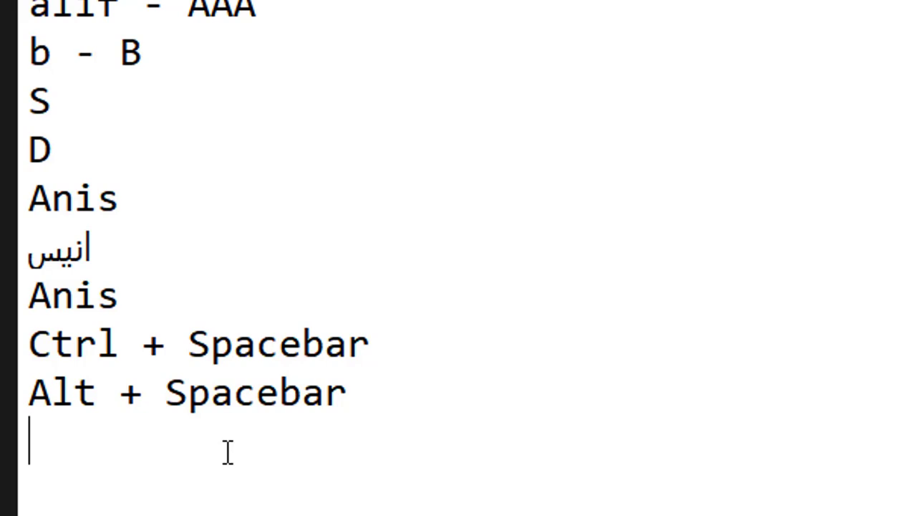
Step: Write the Urdu phrase "میرے ملک کا نام" on the line below "Alt + Spacebar"
{"action": "type", "text": "ميرا"}
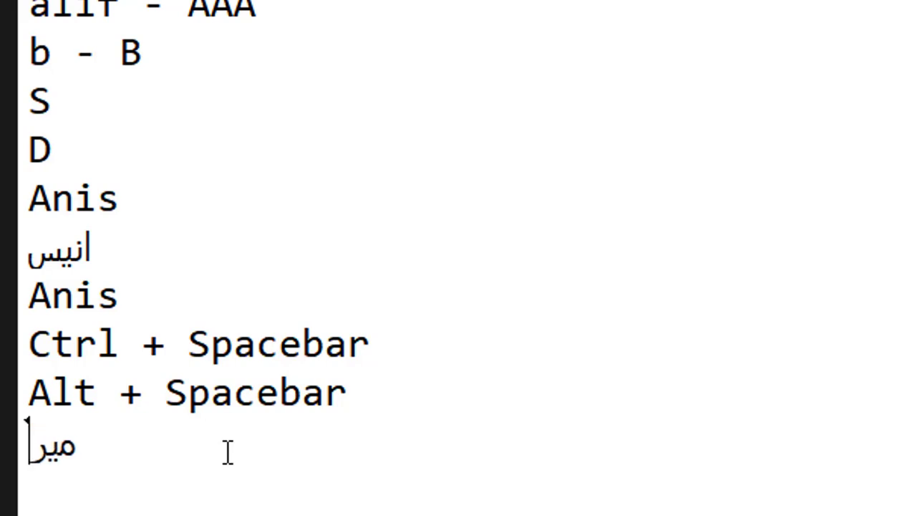
{"action": "key", "text": "BackSpace"}
{"action": "type", "text": "ے "}
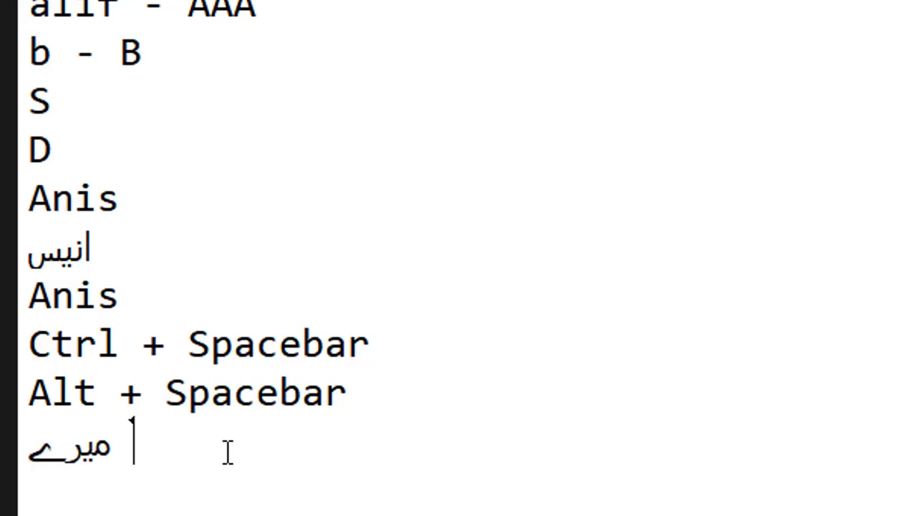
{"action": "type", "text": "ملک کا نام"}
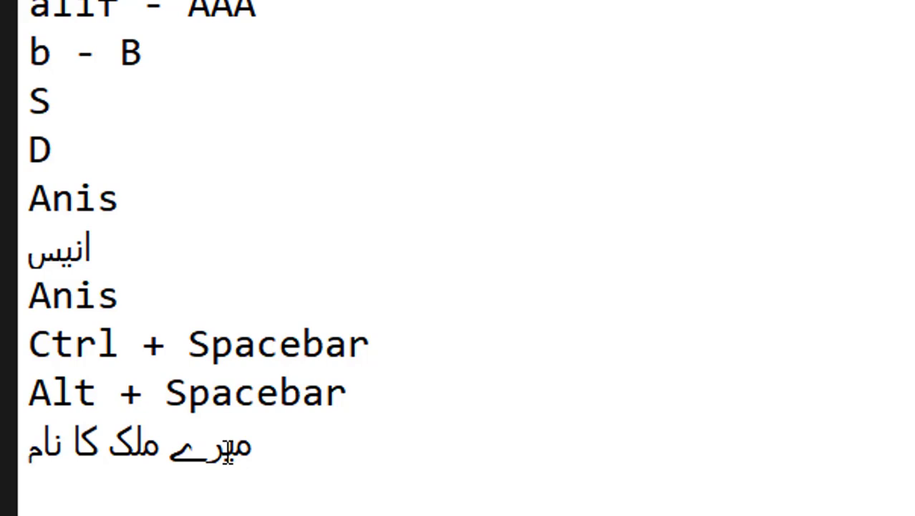
{"action": "key", "text": "BackSpace"}
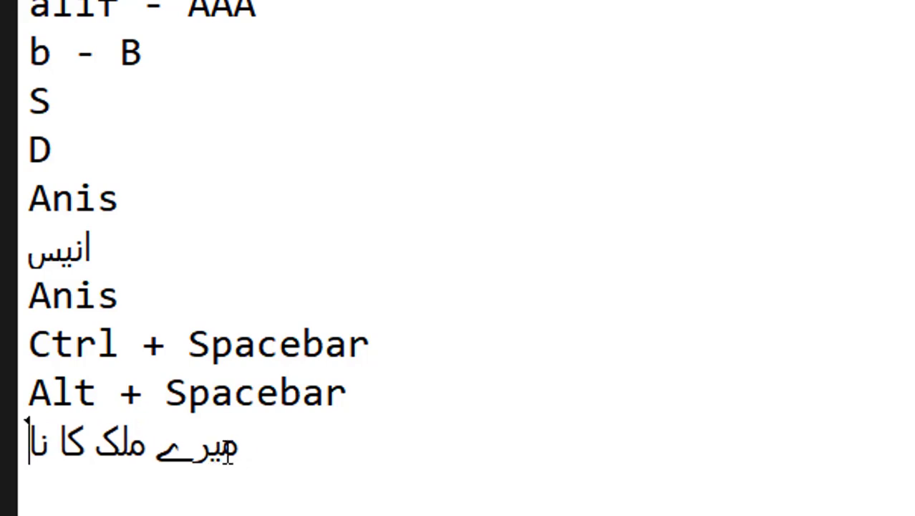
{"action": "type", "text": "م"}
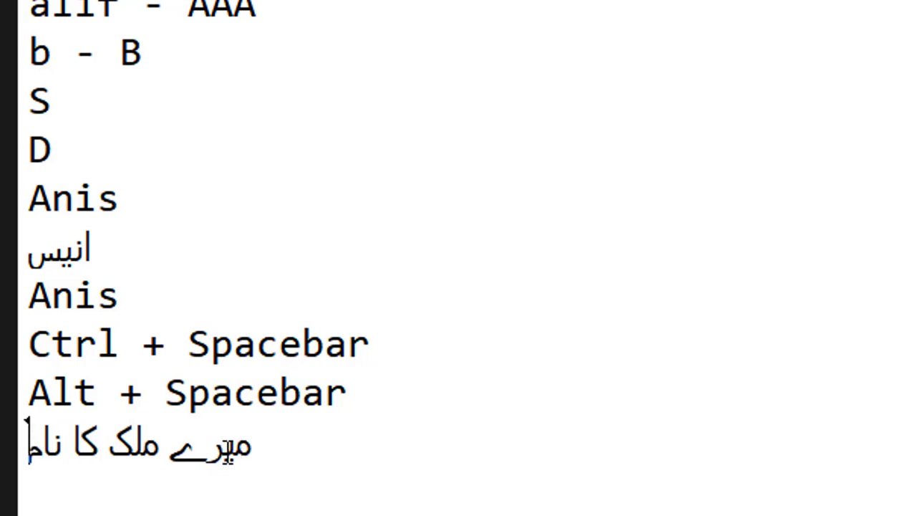
{"action": "key", "text": "Home"}
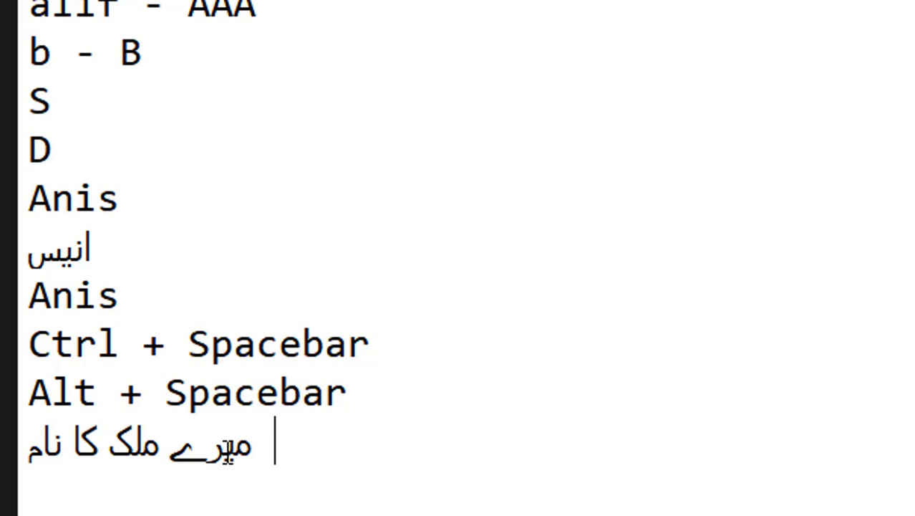
Step: Open the On-Screen Keyboard and arrange it over the lower part of the Notepad window
{"action": "key", "text": "super"}
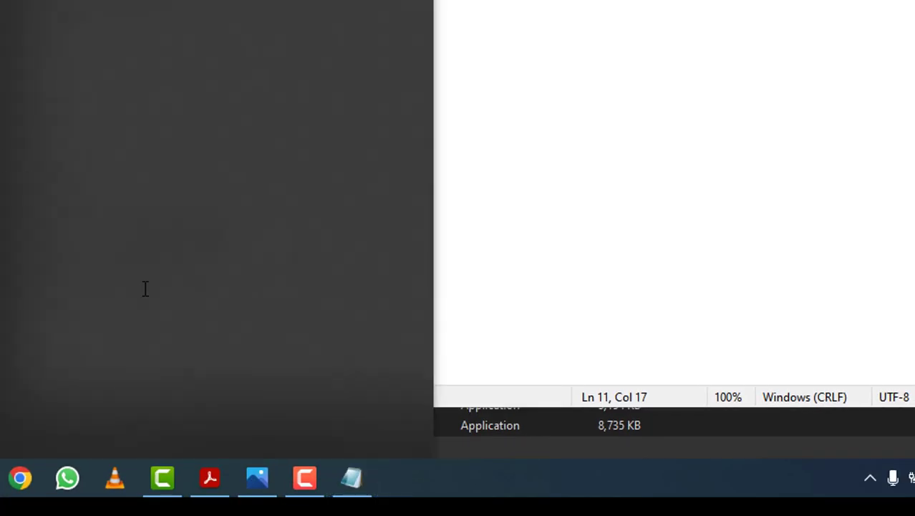
{"action": "type", "text": "ons"}
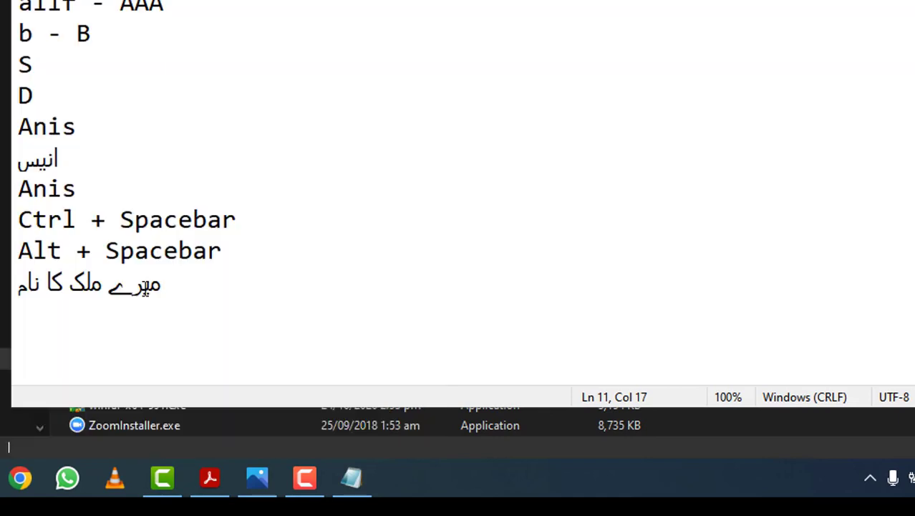
{"action": "key", "text": "Escape"}
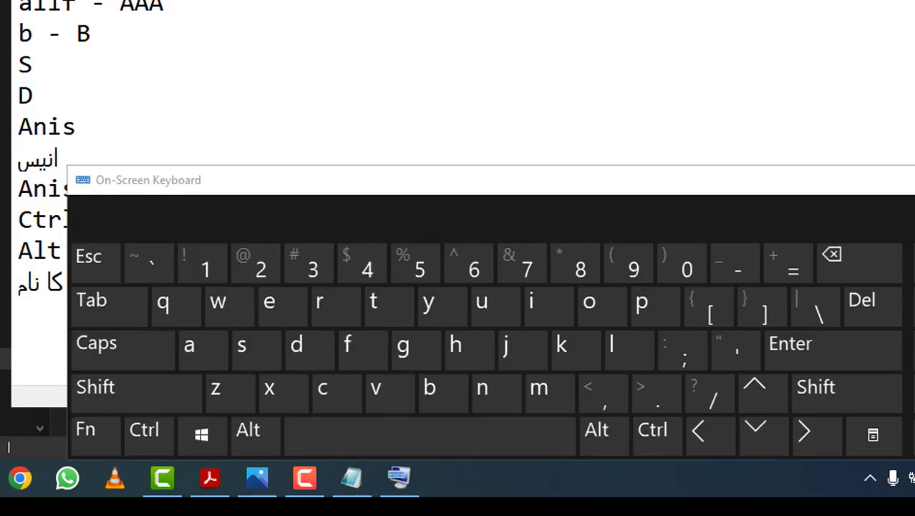
{"action": "left_click_drag", "start_coordinate": [143, 1], "coordinate": [159, 1]}
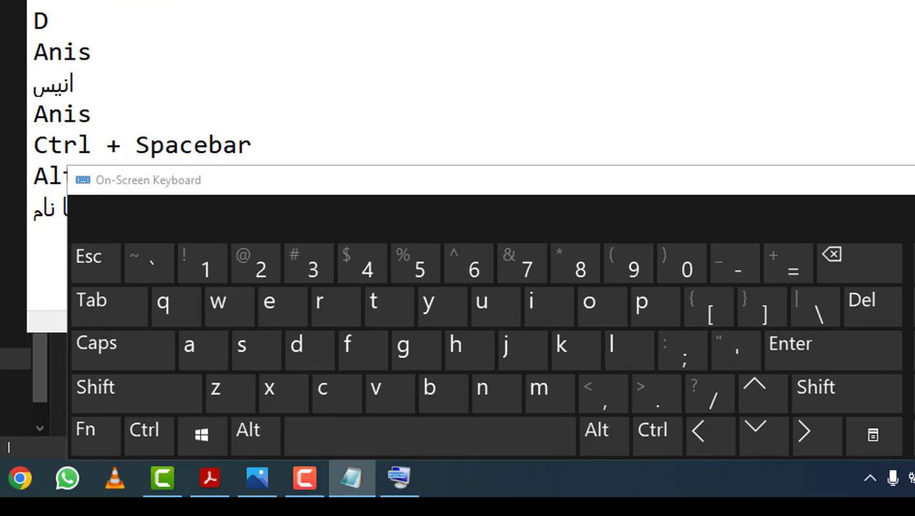
{"action": "left_click_drag", "start_coordinate": [133, 187], "coordinate": [126, 456]}
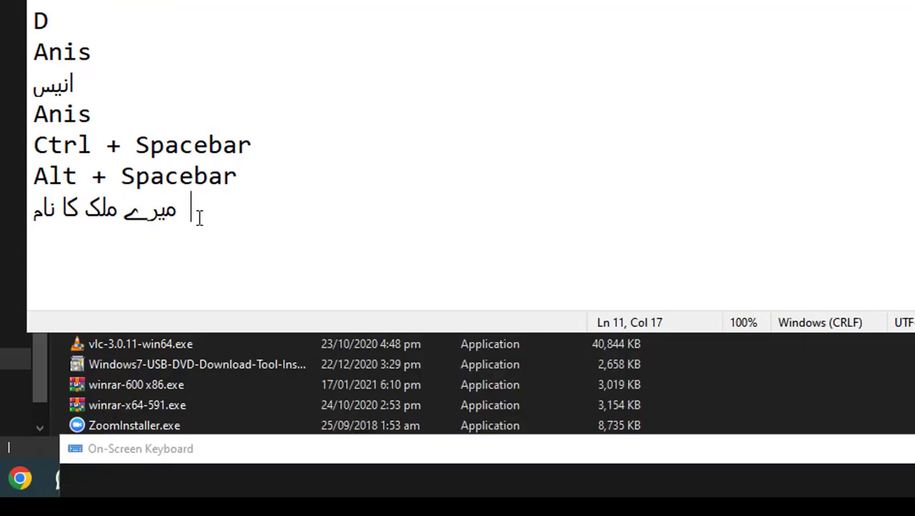
{"action": "left_click_drag", "start_coordinate": [274, 455], "coordinate": [272, 208]}
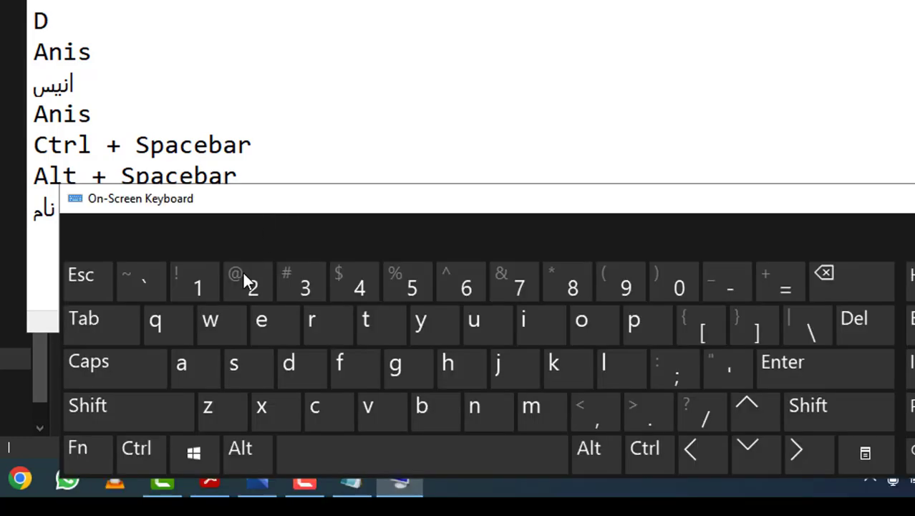
Step: Enter "PAKISTAN" in capitals beside the Urdu phrase using the On-Screen Keyboard
{"action": "left_click", "coordinate": [115, 364]}
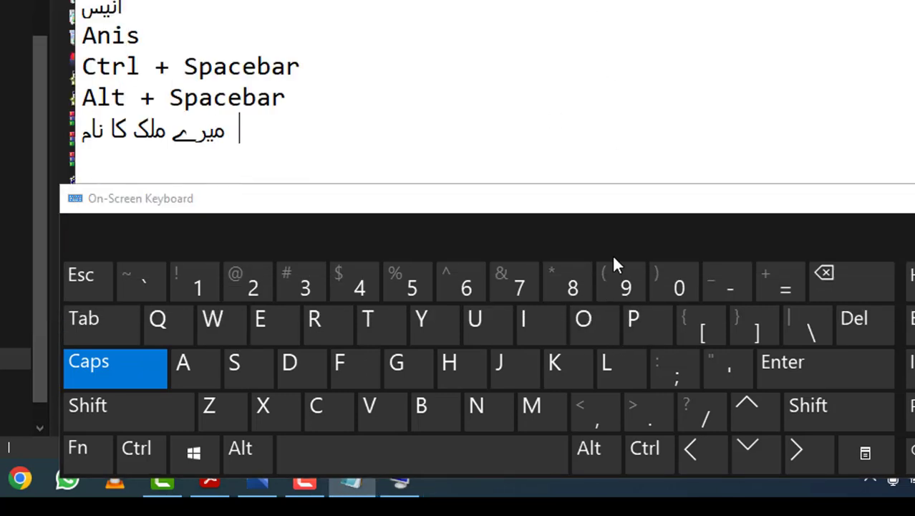
{"action": "left_click_drag", "start_coordinate": [547, 240], "coordinate": [511, 277]}
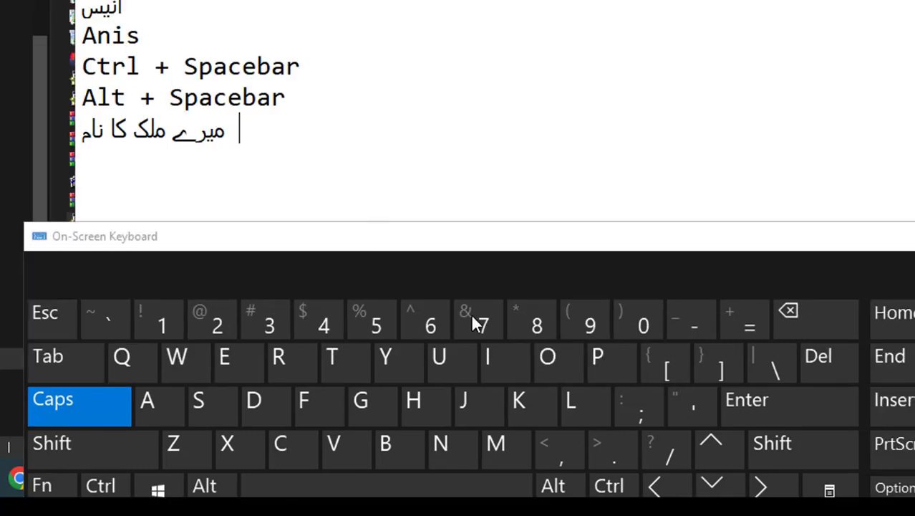
{"action": "left_click", "coordinate": [597, 367]}
{"action": "left_click", "coordinate": [147, 408]}
{"action": "left_click", "coordinate": [521, 405]}
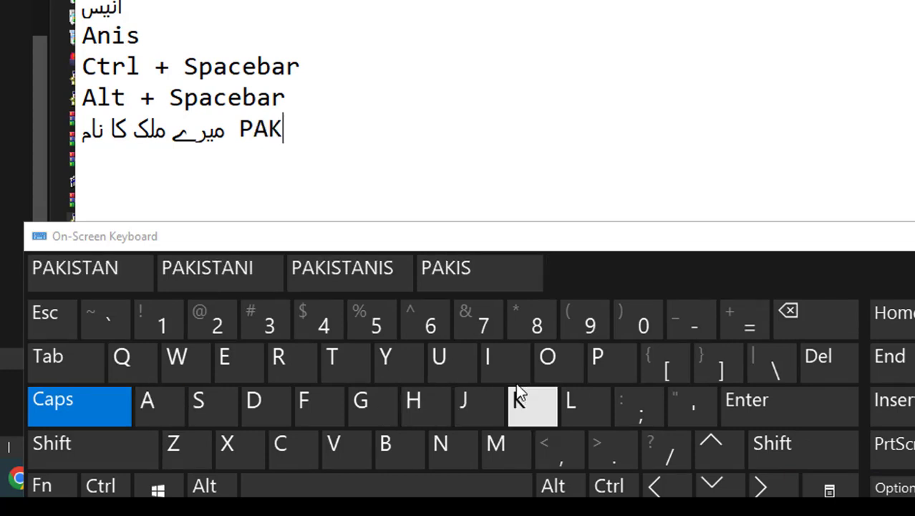
{"action": "left_click", "coordinate": [487, 358]}
{"action": "left_click", "coordinate": [198, 405]}
{"action": "left_click", "coordinate": [332, 361]}
{"action": "left_click", "coordinate": [147, 405]}
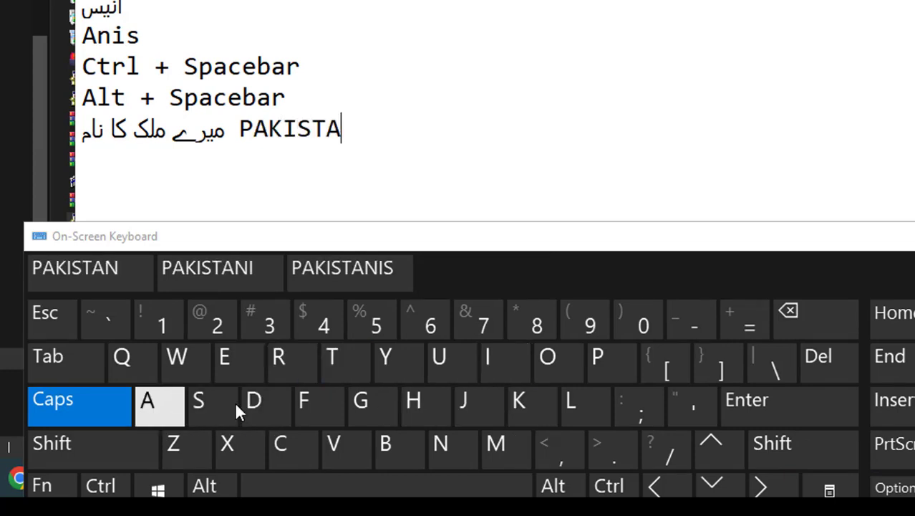
{"action": "left_click", "coordinate": [436, 452]}
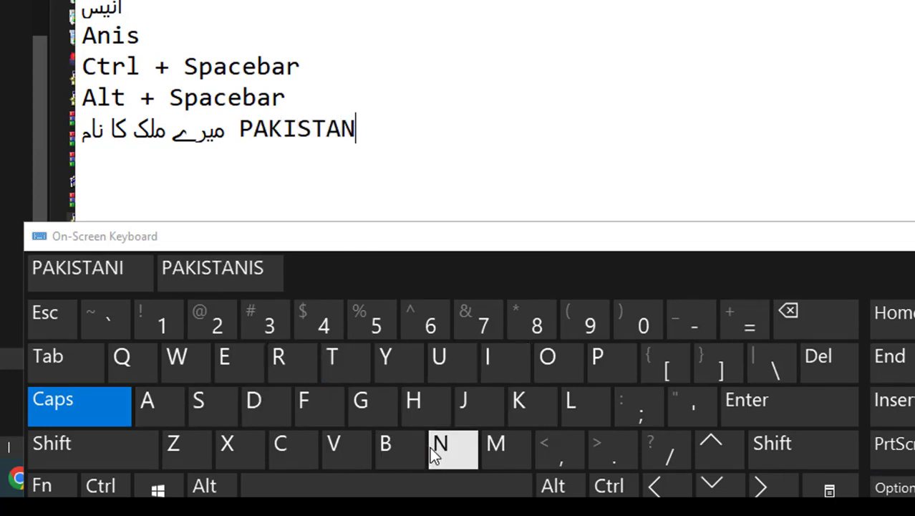
Step: Turn off capitals, switch the On-Screen Keyboard to the Urdu layout, and put the keyboard away
{"action": "left_click_drag", "start_coordinate": [288, 245], "coordinate": [303, 220]}
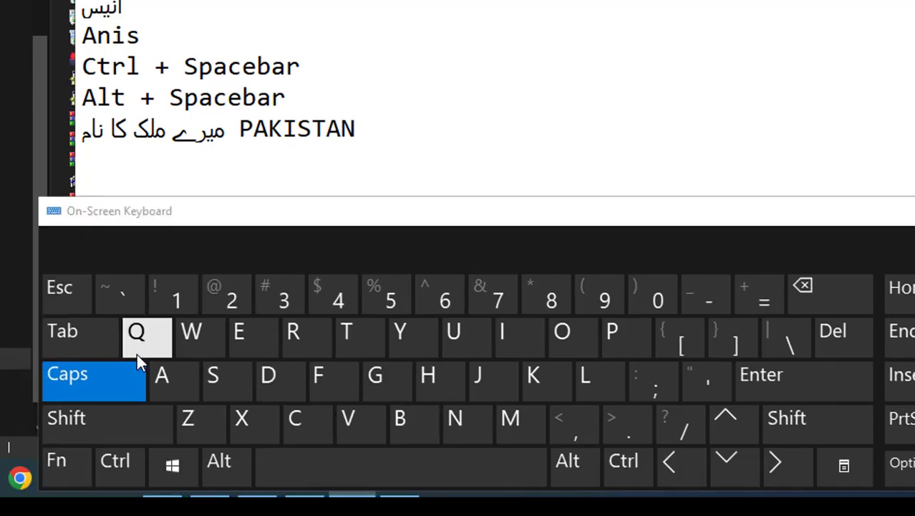
{"action": "left_click", "coordinate": [102, 377]}
{"action": "left_click", "coordinate": [193, 466]}
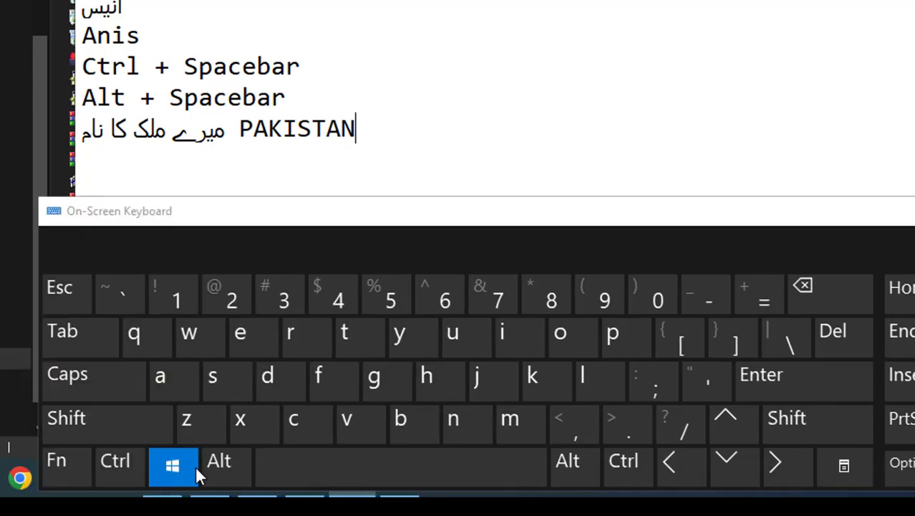
{"action": "left_click", "coordinate": [312, 469]}
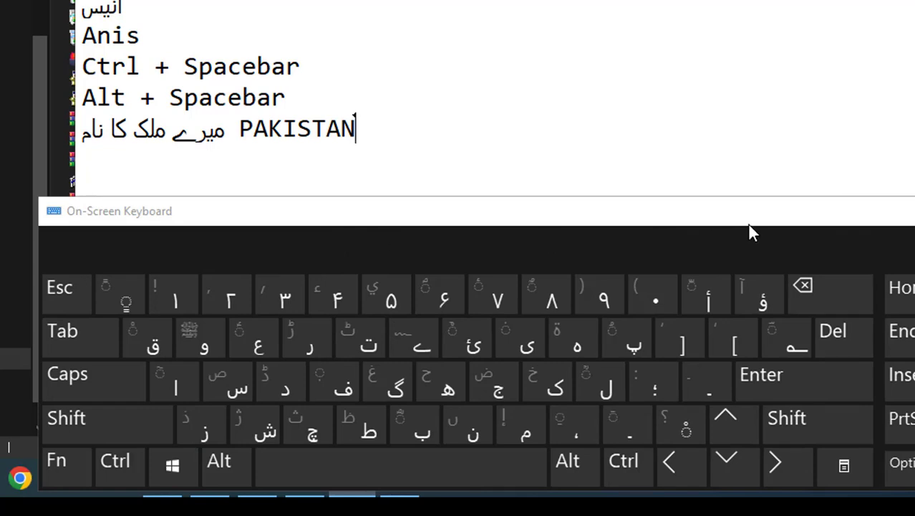
{"action": "left_click", "coordinate": [909, 210]}
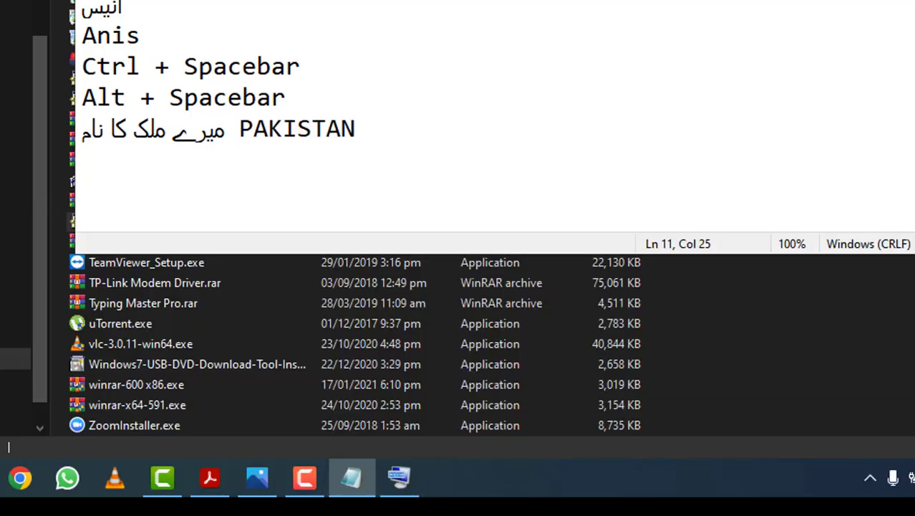
Step: Add "ہے" to the sentence after "PAKISTAN" and minimize Notepad
{"action": "type", "text": "ہے"}
{"action": "left_click", "coordinate": [750, 10]}
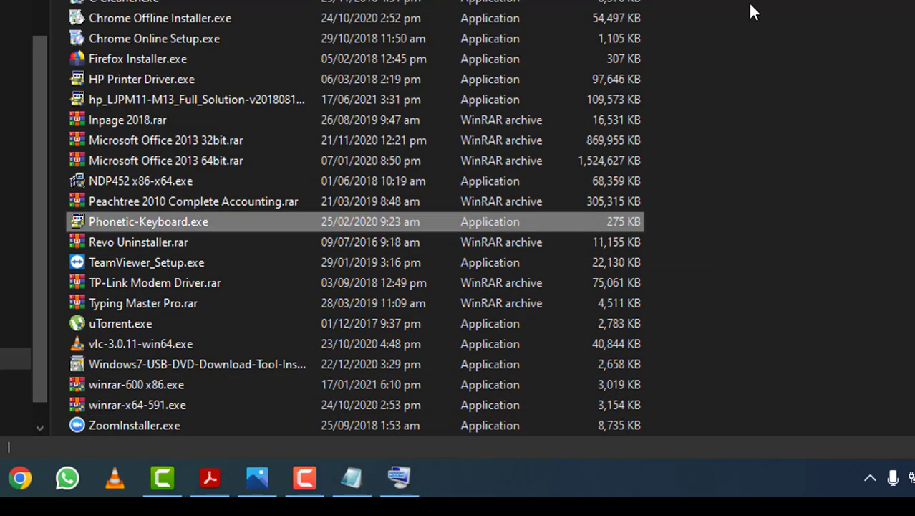
Step: Show the desktop, launch Word with the Run command "winword", and create a blank document
{"action": "mouse_move", "coordinate": [355, 487]}
{"action": "key", "text": "super+d"}
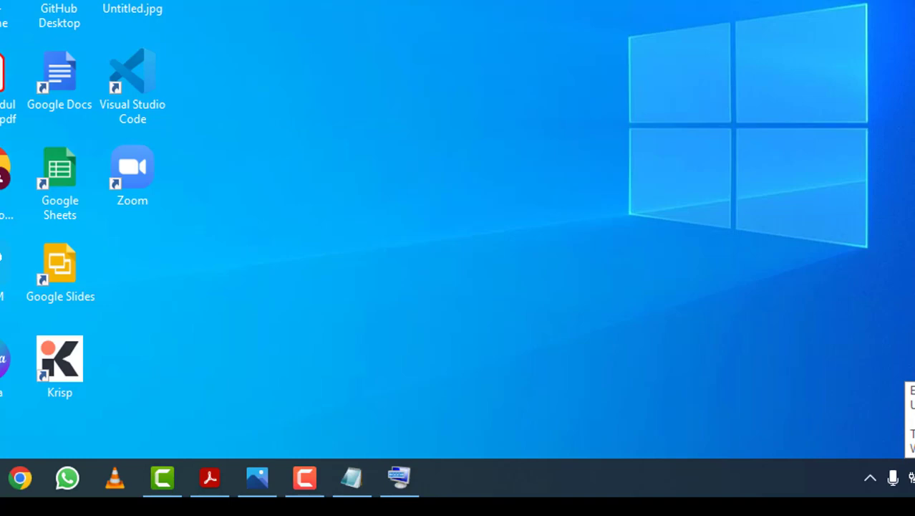
{"action": "key", "text": "super+r"}
{"action": "type", "text": "win"}
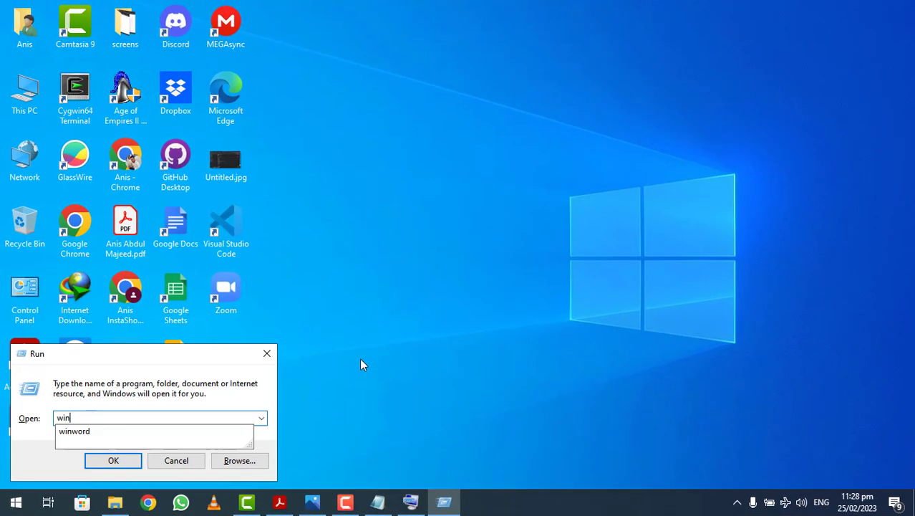
{"action": "type", "text": "word"}
{"action": "key", "text": "Return"}
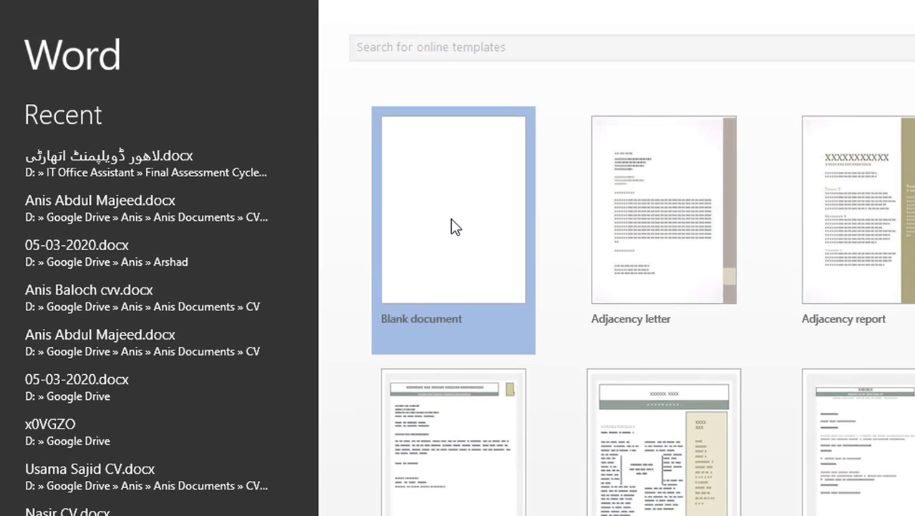
{"action": "left_click", "coordinate": [451, 220]}
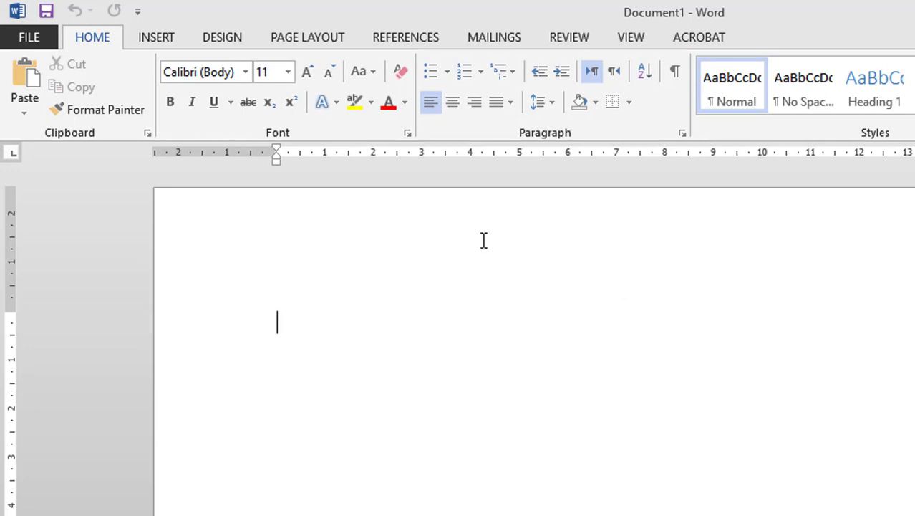
Step: Set the document's page size to A4, 21 cm x 29.7 cm
{"action": "left_click", "coordinate": [305, 39]}
{"action": "left_click", "coordinate": [136, 93]}
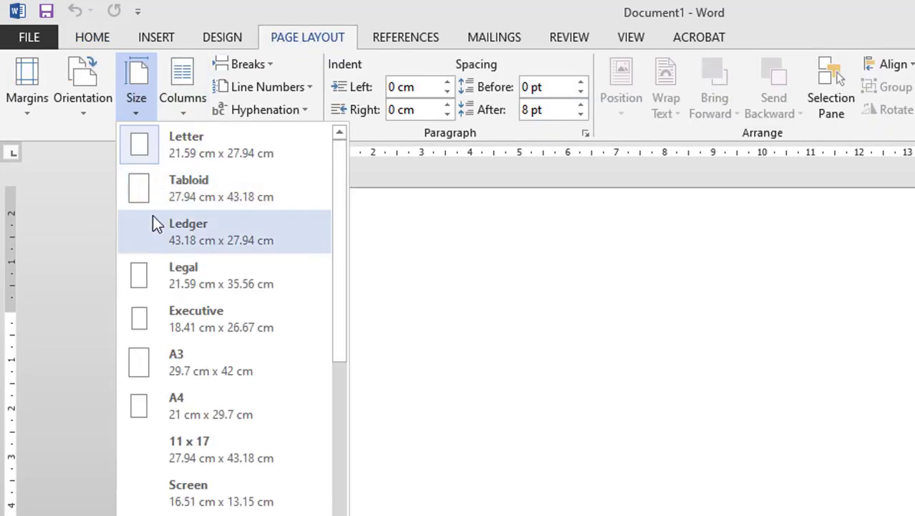
{"action": "left_click", "coordinate": [170, 410]}
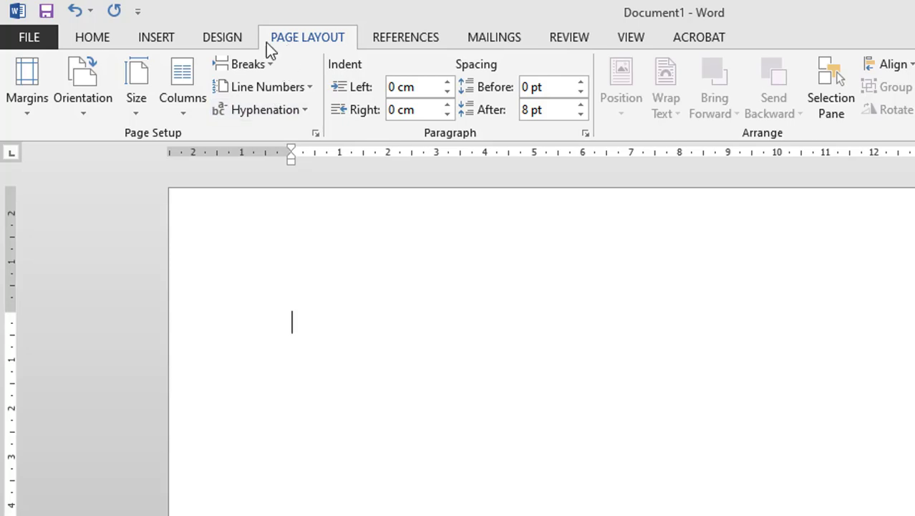
{"action": "left_click", "coordinate": [143, 75]}
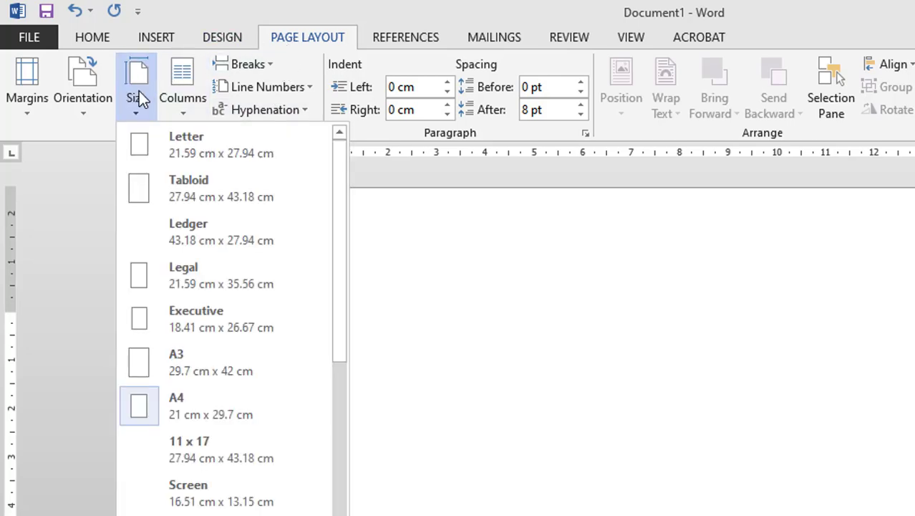
{"action": "left_click", "coordinate": [150, 416]}
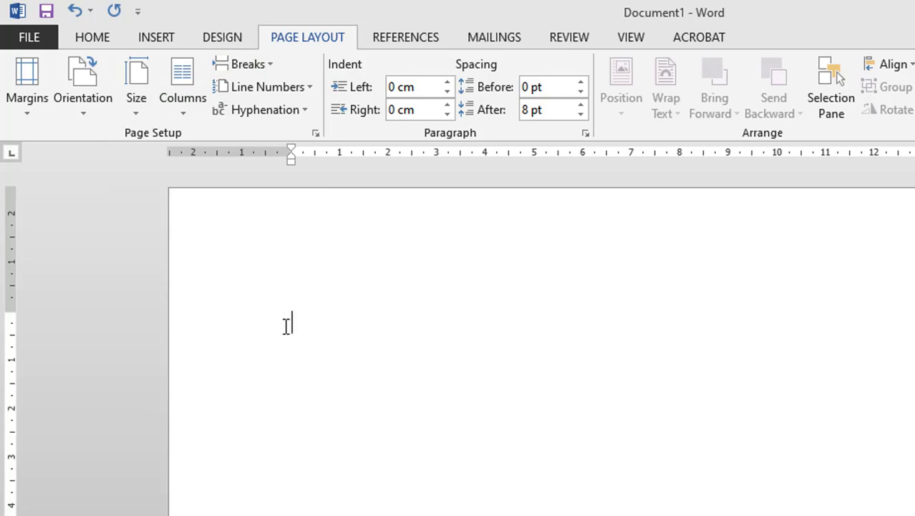
Step: Enter "English" as a left-to-right sample word on the page and delete it
{"action": "type", "text": "English"}
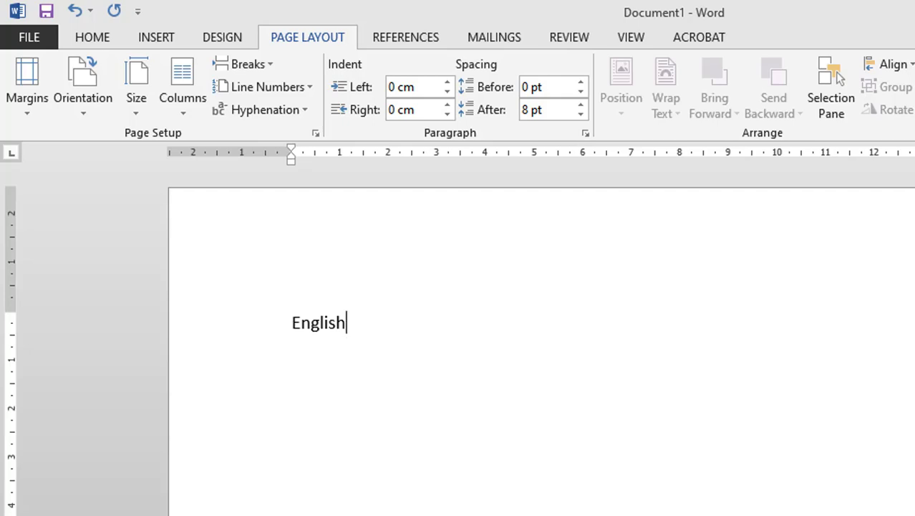
{"action": "key", "text": "BackSpace"}
{"action": "key", "text": "BackSpace"}
{"action": "key", "text": "BackSpace"}
{"action": "key", "text": "BackSpace"}
{"action": "key", "text": "BackSpace"}
{"action": "key", "text": "BackSpace"}
{"action": "key", "text": "BackSpace"}
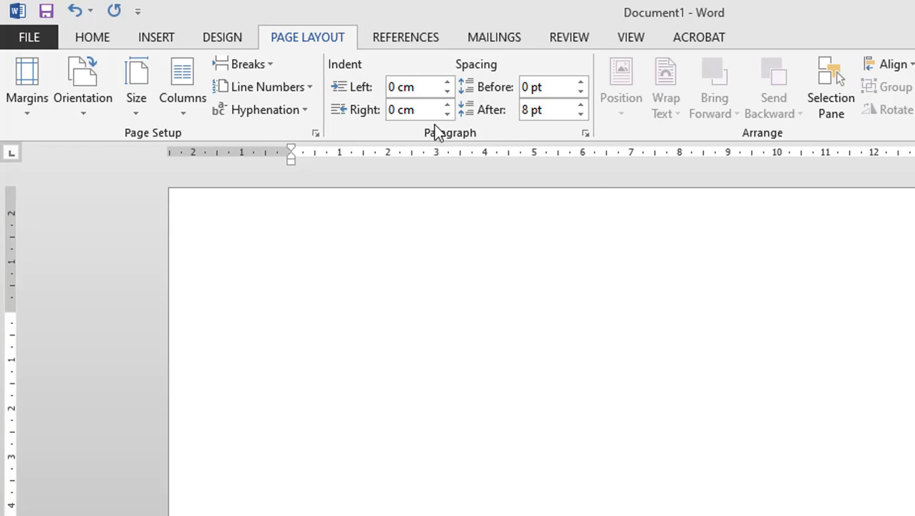
Step: Set the paragraph's text direction to right-to-left
{"action": "left_click", "coordinate": [101, 36]}
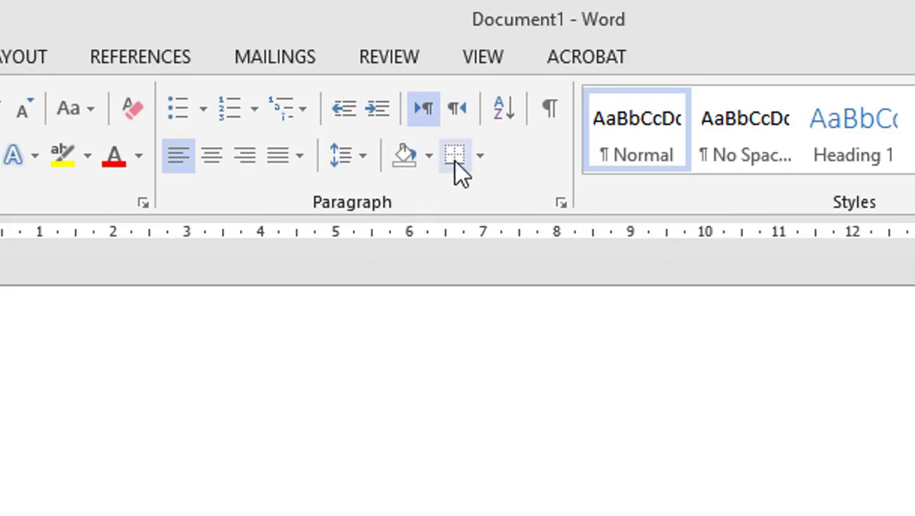
{"action": "left_click", "coordinate": [456, 115]}
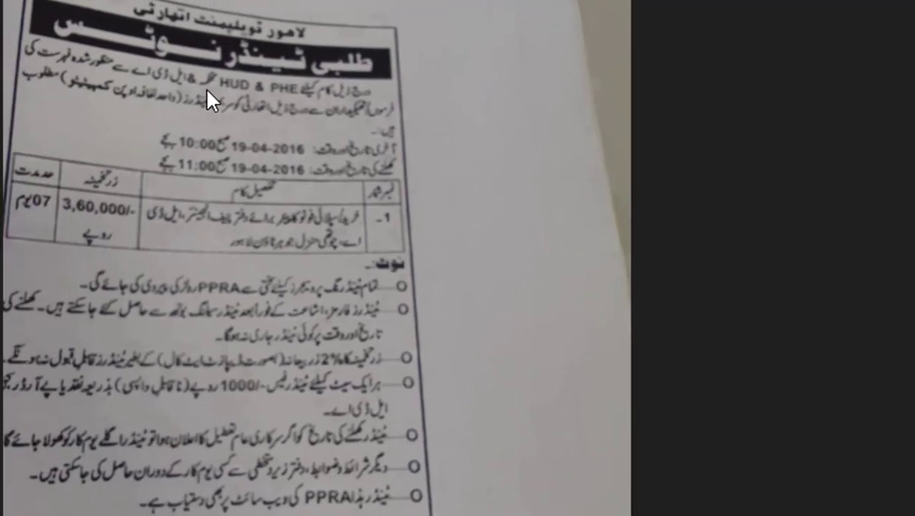
Step: Examine the photo of the Urdu tender notice, reopening it from File Explorer's recent files and zooming in on it
{"action": "scroll", "coordinate": [206, 88], "scroll_direction": "up", "scroll_amount": 3}
{"action": "left_click_drag", "start_coordinate": [462, 179], "coordinate": [526, 358]}
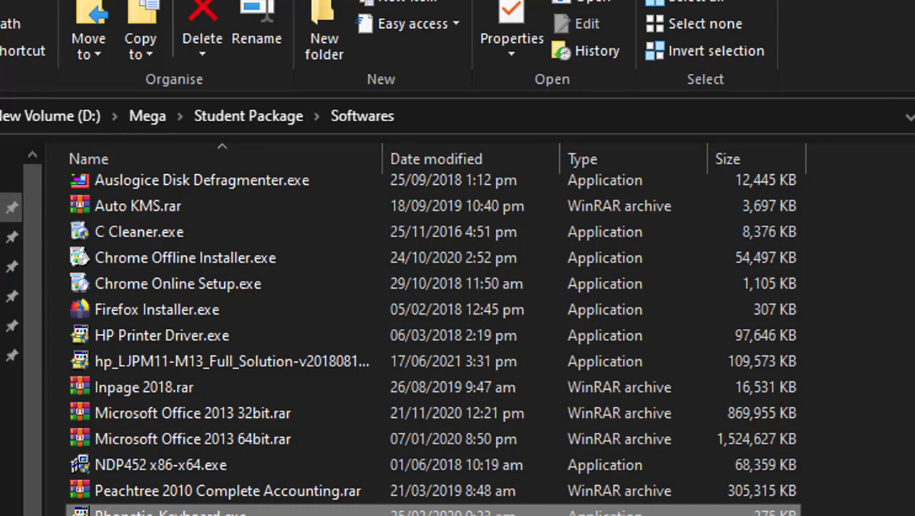
{"action": "left_click", "coordinate": [11, 177]}
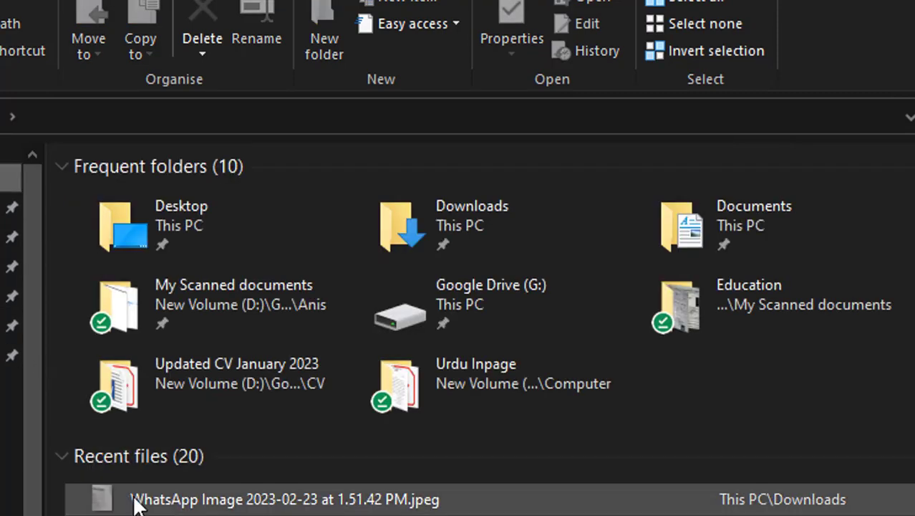
{"action": "double_click", "coordinate": [135, 499]}
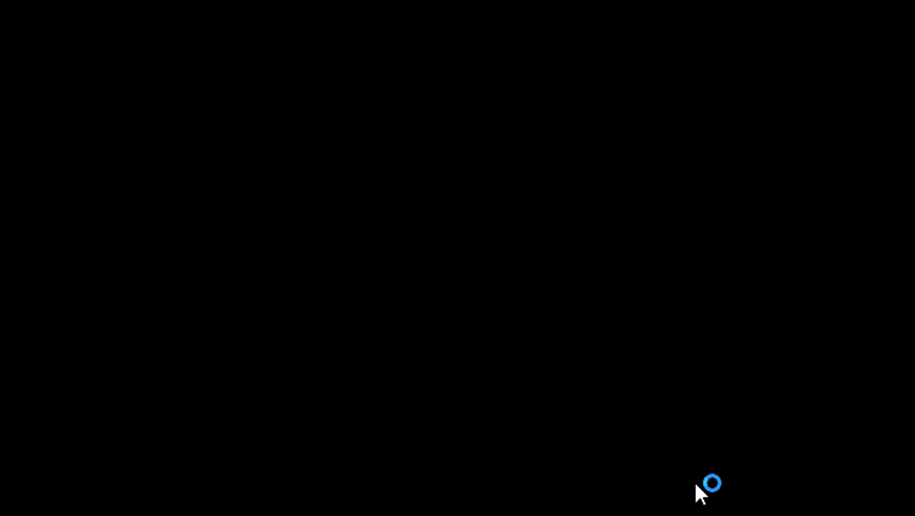
{"action": "scroll", "coordinate": [569, 220], "scroll_direction": "up", "scroll_amount": 5}
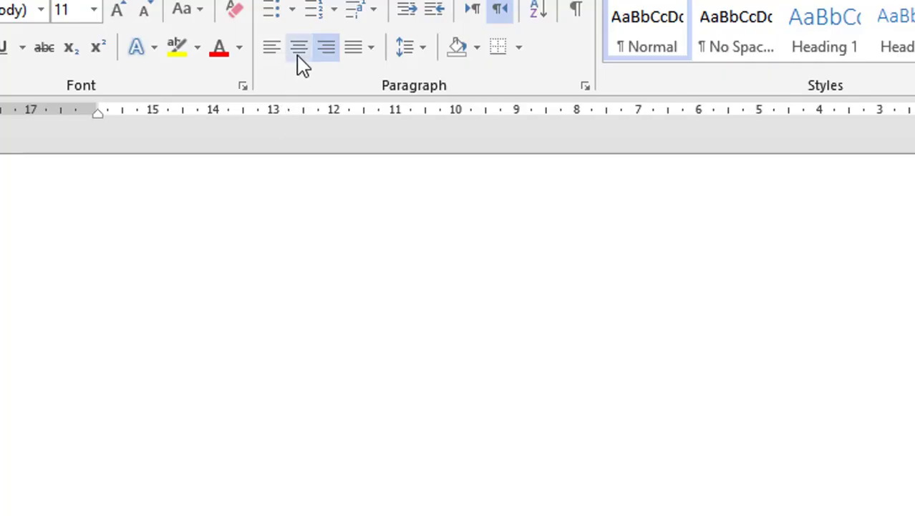
Step: Center the paragraph in the Word document and set its font size to 18
{"action": "left_click", "coordinate": [300, 56]}
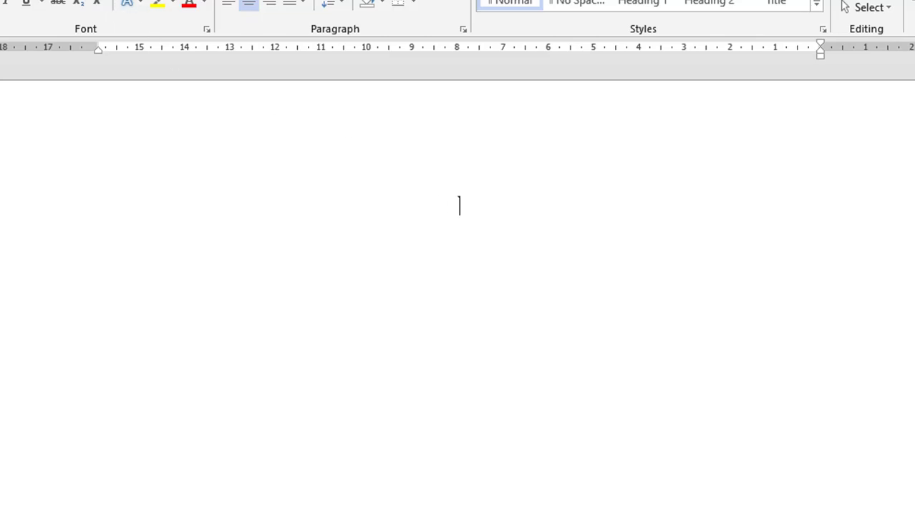
{"action": "left_click", "coordinate": [96, 1]}
{"action": "left_click", "coordinate": [97, 1]}
{"action": "left_click", "coordinate": [97, 1]}
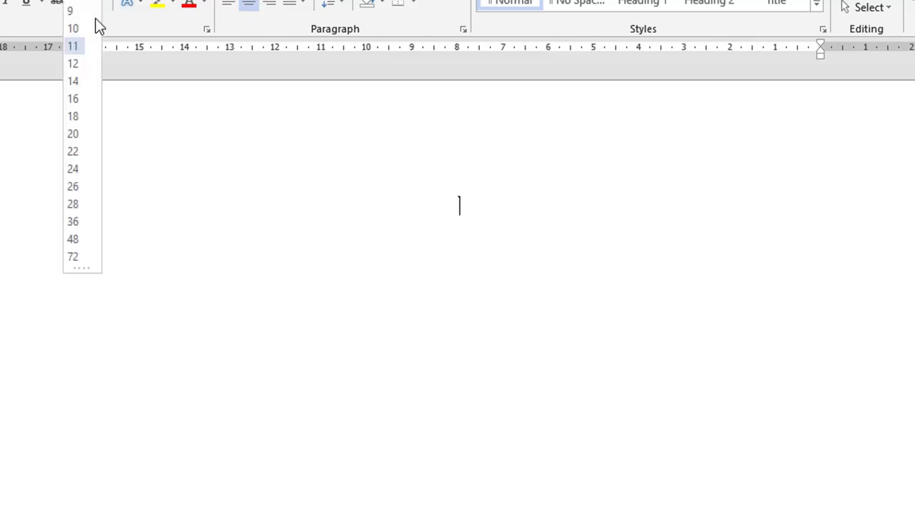
{"action": "left_click", "coordinate": [76, 119]}
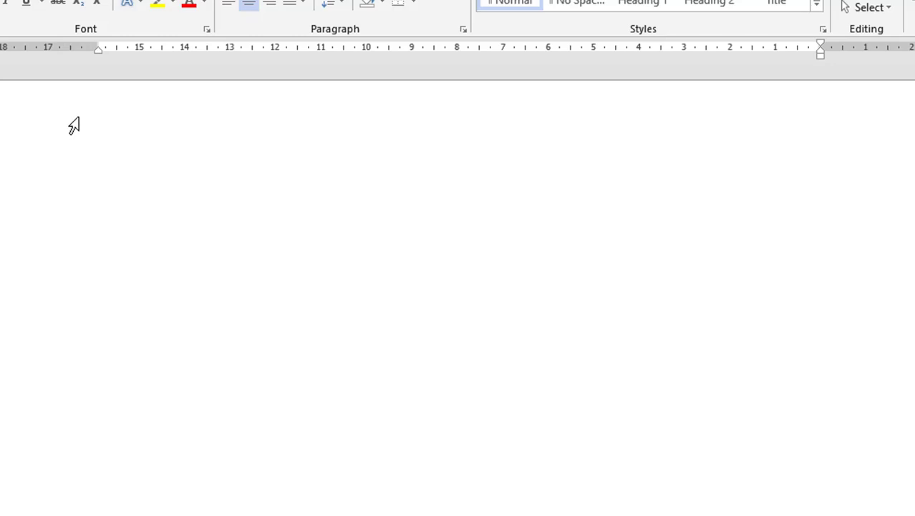
Step: Enter the Urdu heading "لاهور ڈیولپمنٹ اتهارٹی" on the first line, correcting typing errors along the way
{"action": "type", "text": "ע"}
{"action": "type", "text": "هور "}
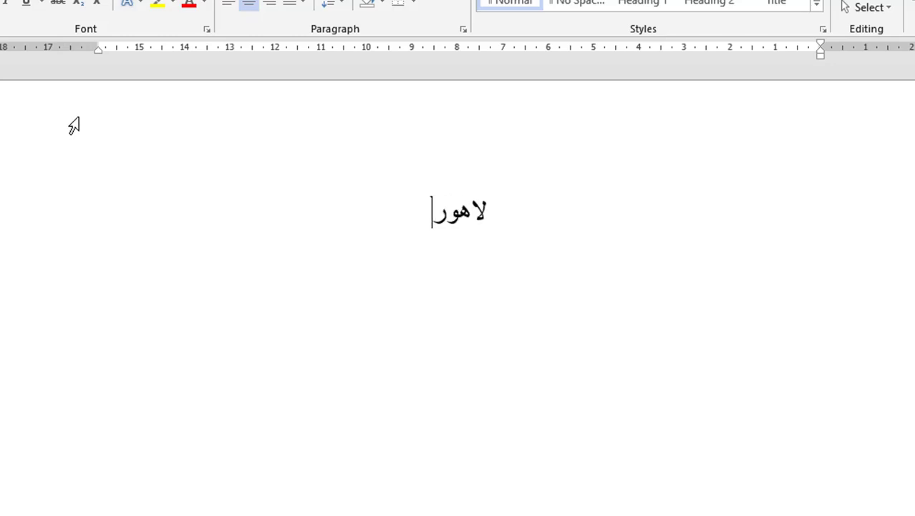
{"action": "type", "text": "ڈع"}
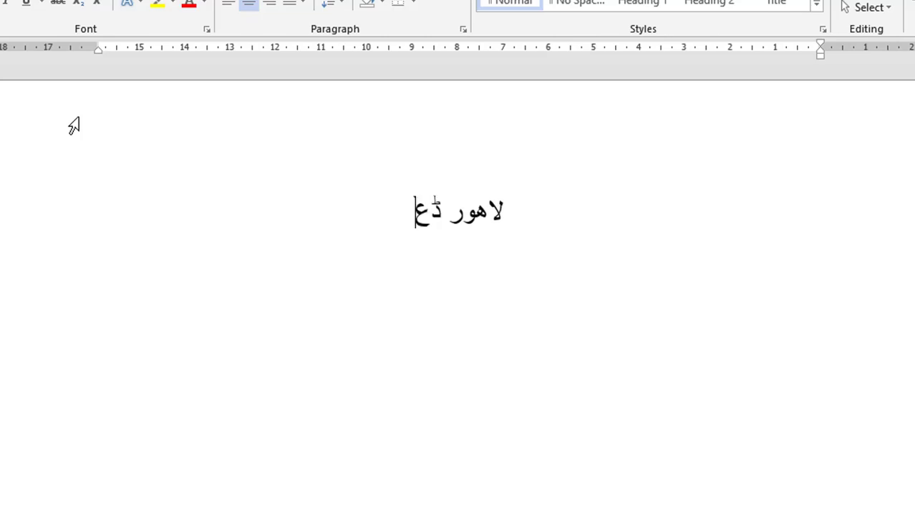
{"action": "key", "text": "BackSpace"}
{"action": "type", "text": "یول"}
{"action": "type", "text": "پ"}
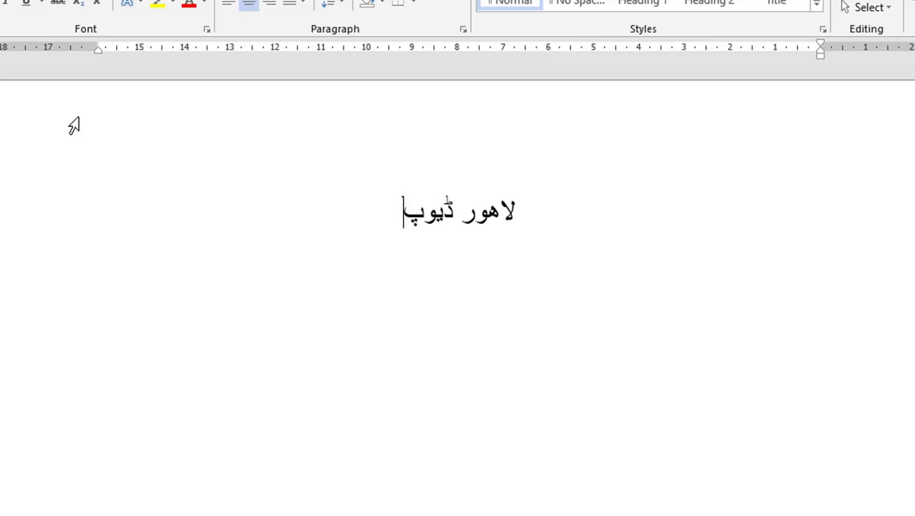
{"action": "key", "text": "BackSpace"}
{"action": "type", "text": "لپمنٹ اتهار"}
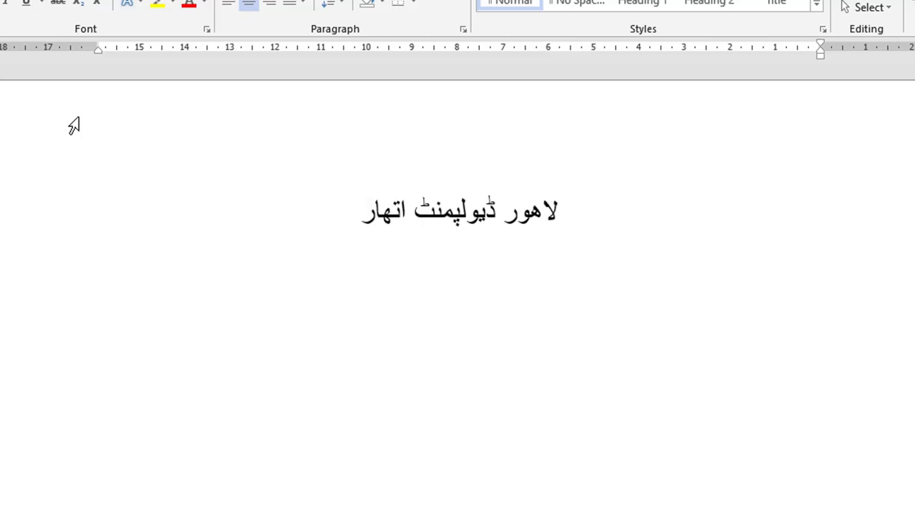
{"action": "type", "text": "ٹی"}
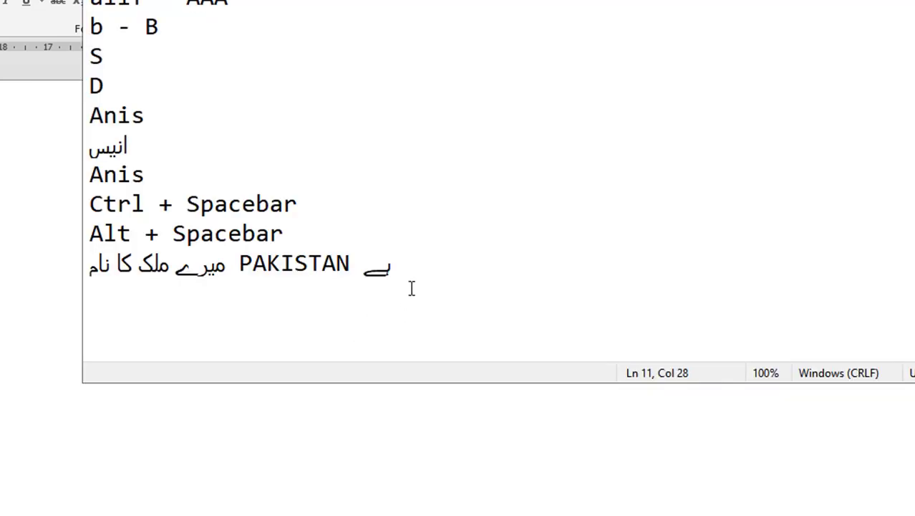
Step: Add the line "Urdu Keyboard Map" below the last sentence in Notepad
{"action": "key", "text": "Return"}
{"action": "type", "text": "Urdu Keyboar"}
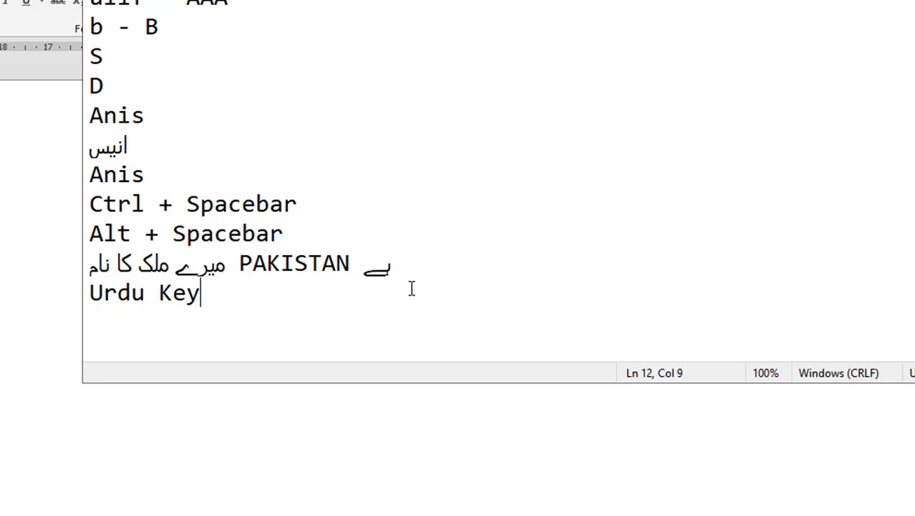
{"action": "type", "text": "d Map"}
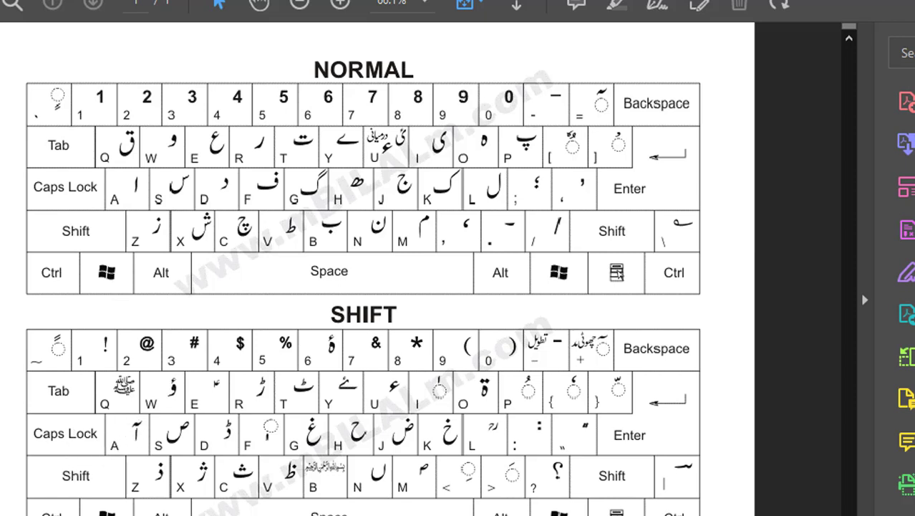
Step: Return to Word, try out a short Urdu name and a few letters below the heading, and delete them
{"action": "key", "text": "alt+Tab"}
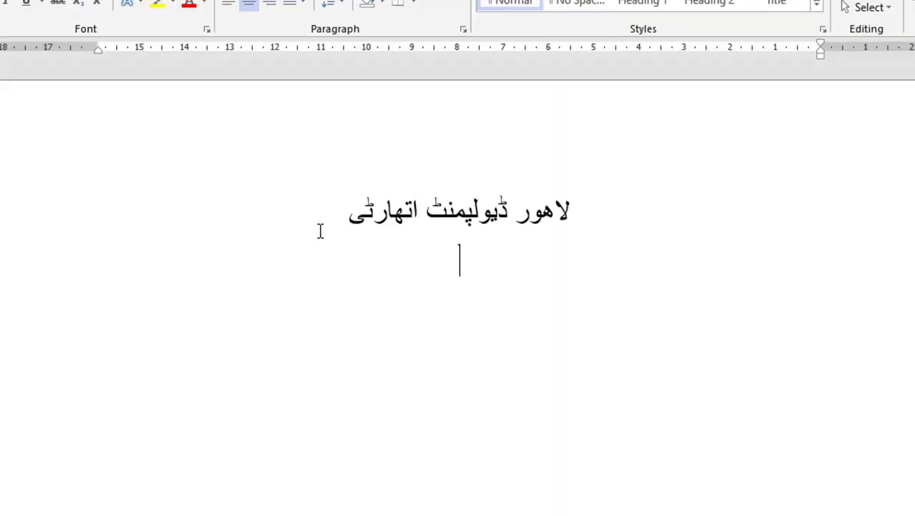
{"action": "type", "text": "انیس"}
{"action": "key", "text": "Return"}
{"action": "type", "text": "َ"}
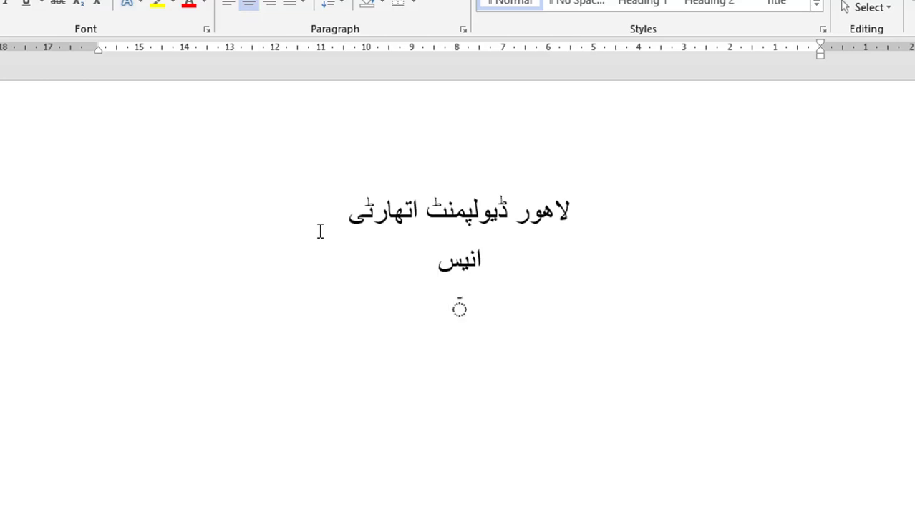
{"action": "key", "text": "BackSpace"}
{"action": "type", "text": "ا"}
{"action": "type", "text": "م"}
{"action": "key", "text": "BackSpace"}
{"action": "key", "text": "BackSpace"}
{"action": "key", "text": "BackSpace"}
{"action": "key", "text": "BackSpace"}
{"action": "key", "text": "BackSpace"}
{"action": "key", "text": "BackSpace"}
{"action": "key", "text": "BackSpace"}
Step: Right-align the empty line under the heading and insert another line break at the heading's end
{"action": "key", "text": "ctrl+r"}
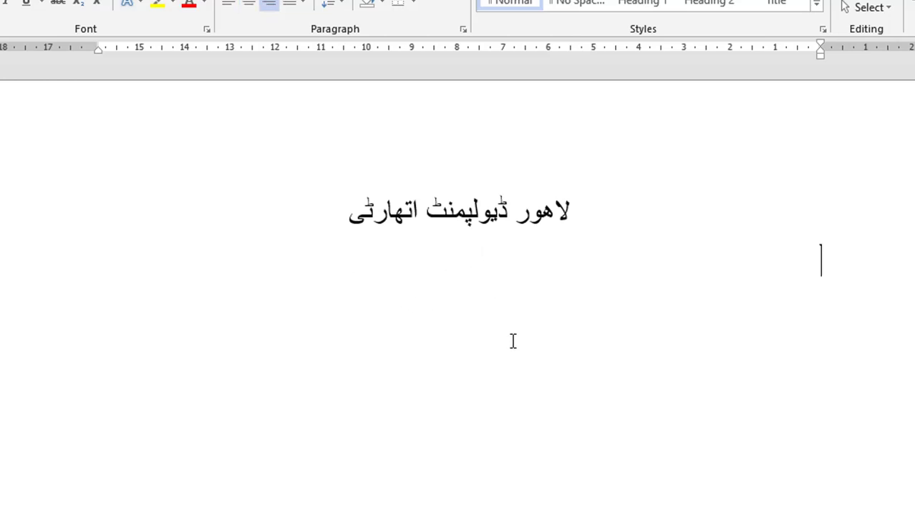
{"action": "triple_click", "coordinate": [514, 213]}
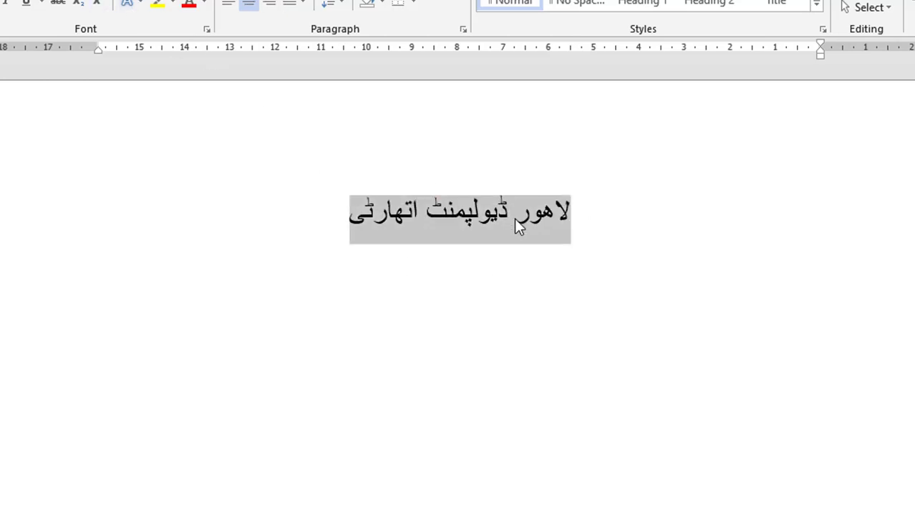
{"action": "left_click", "coordinate": [321, 215]}
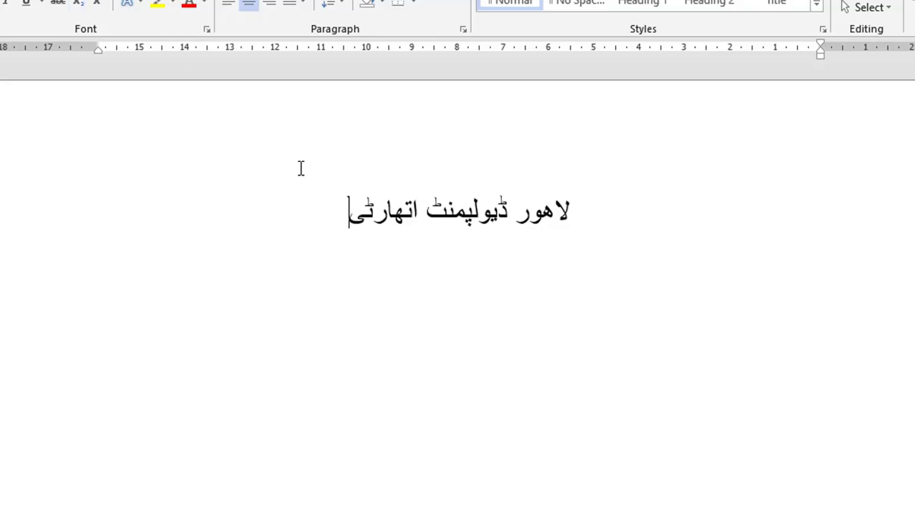
{"action": "key", "text": "Return"}
Step: Draw a wide rectangle below the heading, extending slightly past both page margins, and remove its blue fill
{"action": "key", "text": "alt+n"}
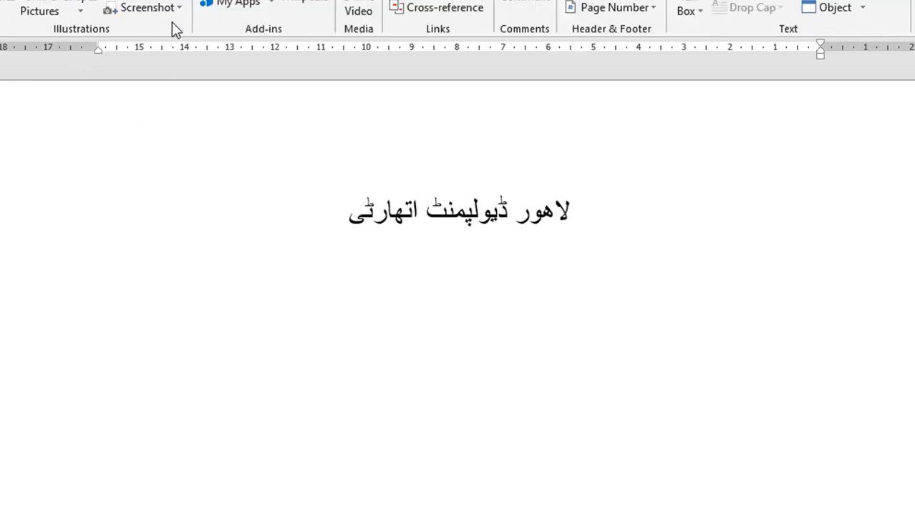
{"action": "left_click", "coordinate": [75, 9]}
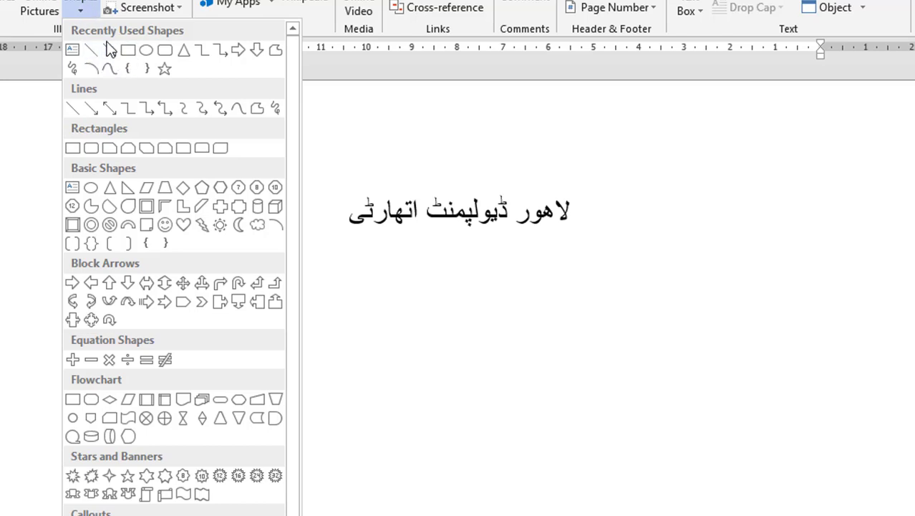
{"action": "left_click", "coordinate": [128, 50]}
{"action": "left_click_drag", "start_coordinate": [58, 238], "coordinate": [853, 322]}
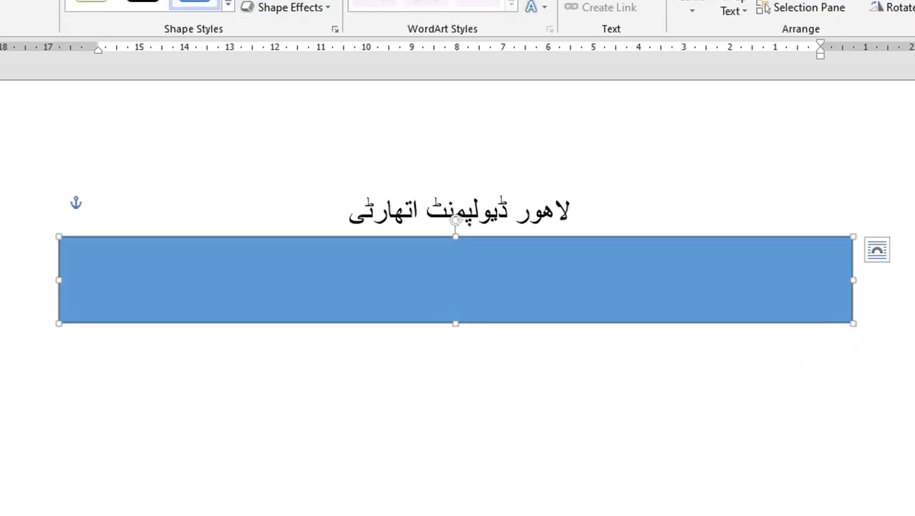
{"action": "left_click", "coordinate": [289, 0]}
{"action": "left_click", "coordinate": [281, 136]}
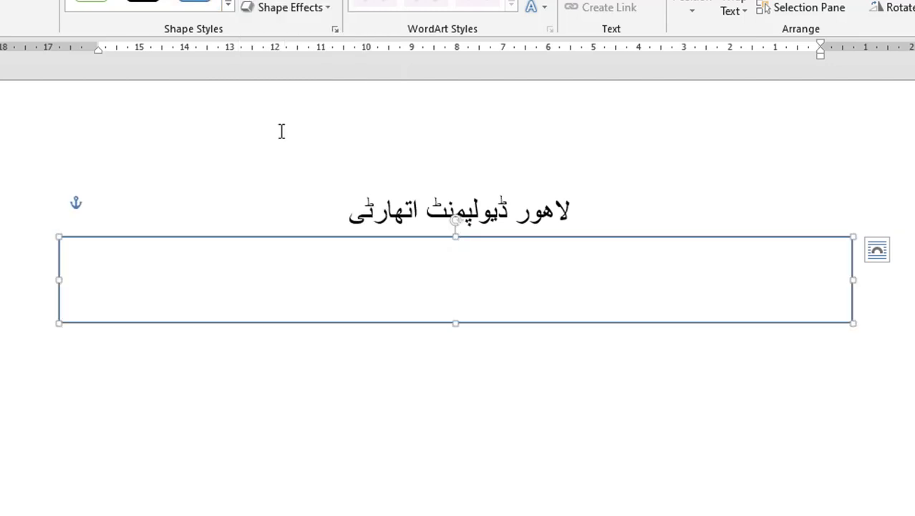
Step: Give the rectangle below the heading a black outline and a solid black fill
{"action": "left_click", "coordinate": [295, 2]}
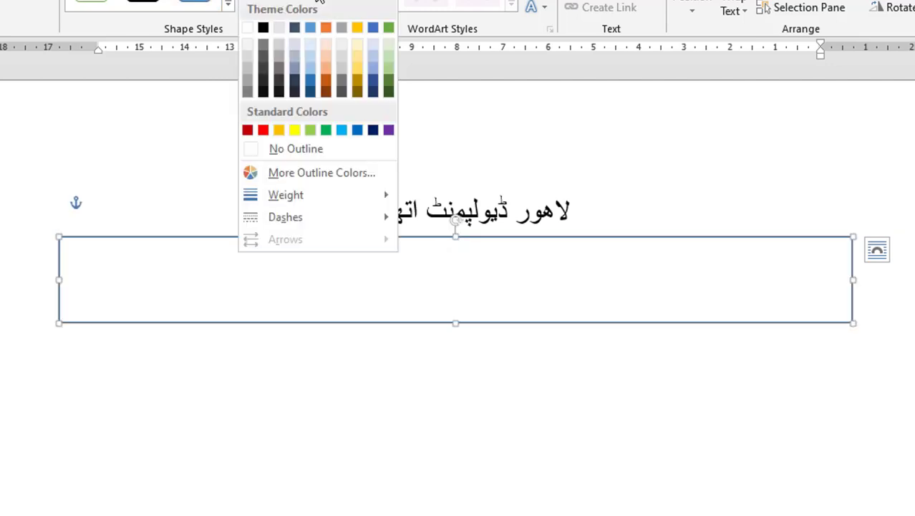
{"action": "left_click", "coordinate": [263, 28]}
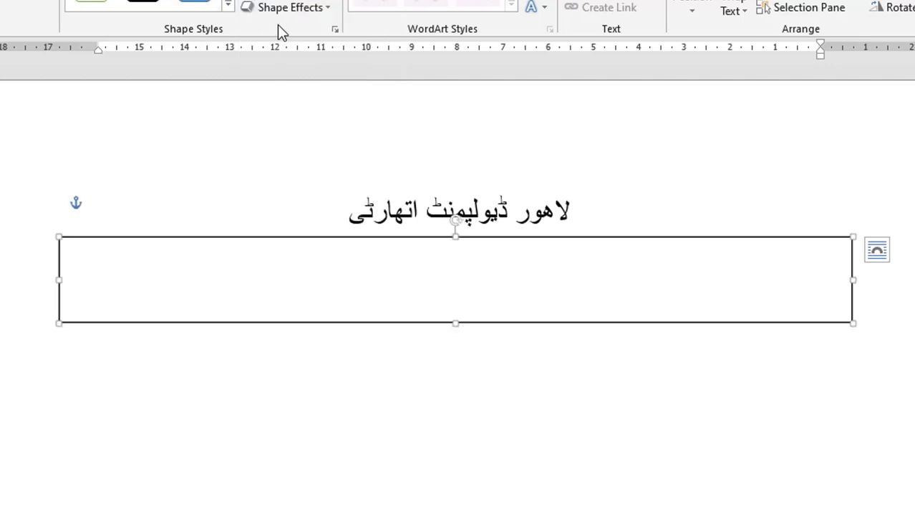
{"action": "left_click", "coordinate": [295, 1]}
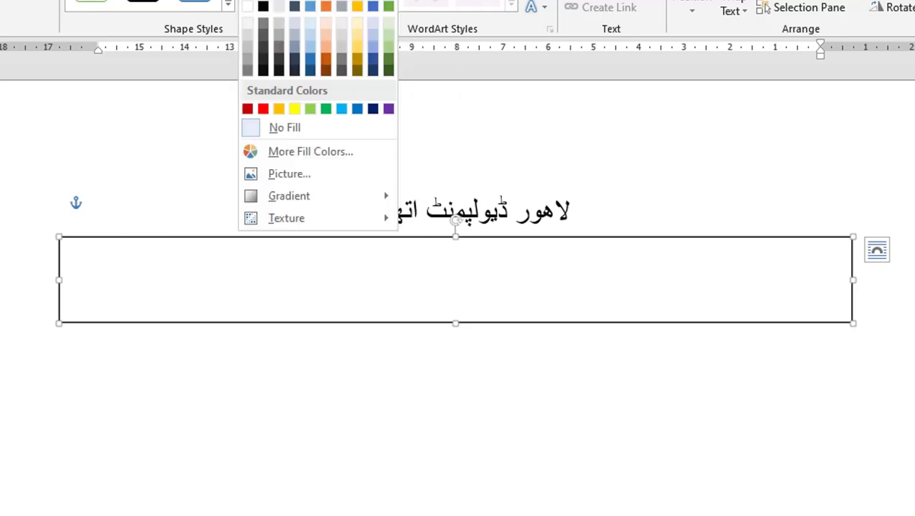
{"action": "left_click", "coordinate": [263, 9]}
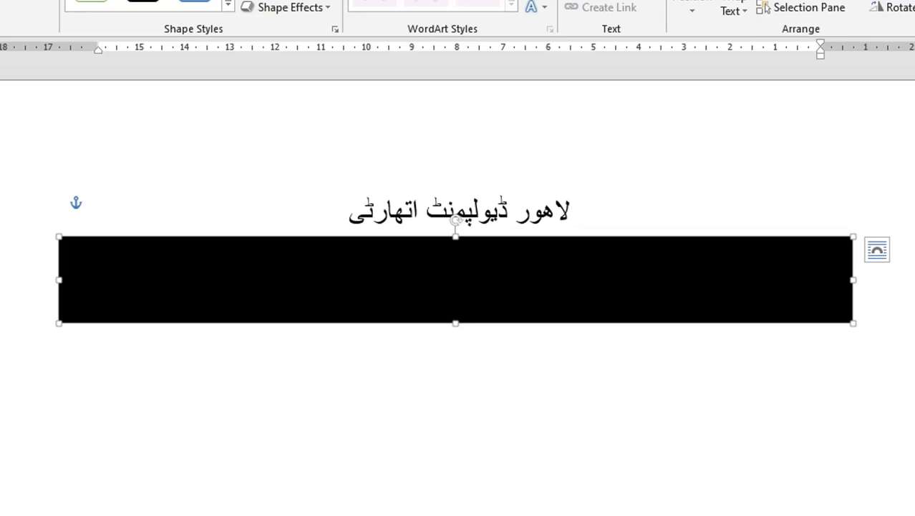
Step: Add text inside the black rectangle and enter the Urdu word "طلبی"
{"action": "right_click", "coordinate": [478, 272]}
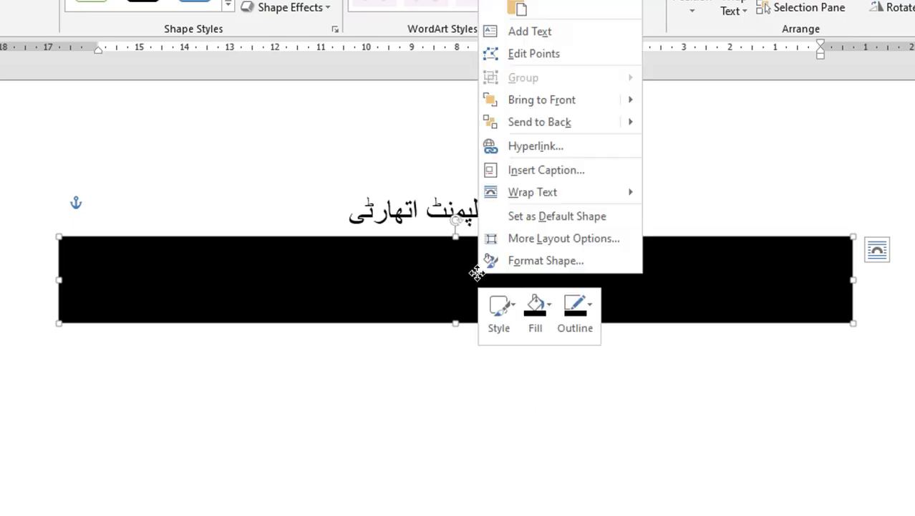
{"action": "left_click", "coordinate": [522, 33]}
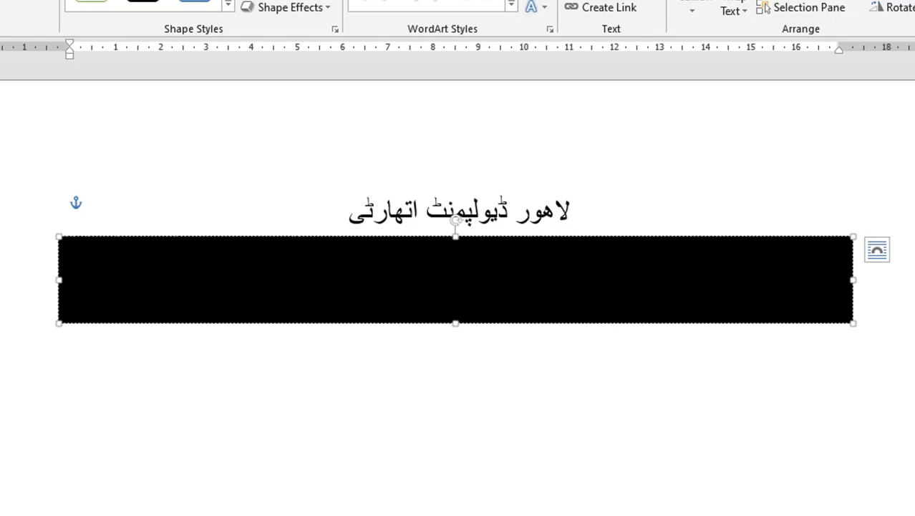
{"action": "type", "text": "جد"}
{"action": "key", "text": "BackSpace"}
{"action": "key", "text": "BackSpace"}
{"action": "type", "text": "ظل"}
{"action": "type", "text": "بی"}
Step: Enlarge the word "طلبی" in the black rectangle to font size 26
{"action": "double_click", "coordinate": [459, 273]}
{"action": "key", "text": "ctrl+shift+period"}
{"action": "key", "text": "ctrl+shift+period"}
{"action": "key", "text": "ctrl+shift+period"}
{"action": "key", "text": "ctrl+shift+period"}
{"action": "key", "text": "ctrl+shift+period"}
{"action": "key", "text": "ctrl+shift+period"}
{"action": "key", "text": "ctrl+shift+period"}
{"action": "key", "text": "ctrl+shift+period"}
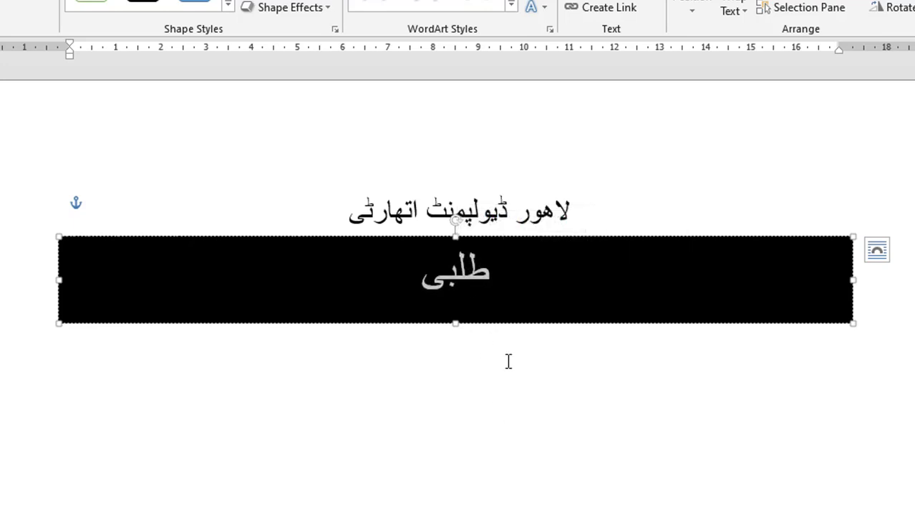
Step: Extend the rectangle's text after "طلبی" with the words "ٹینڈر نوٹس"
{"action": "left_click", "coordinate": [423, 284]}
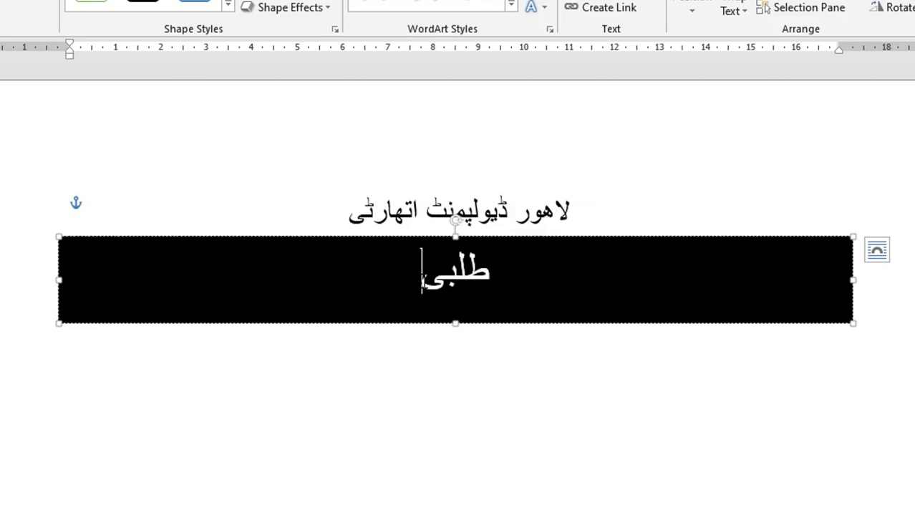
{"action": "type", "text": "ڈی"}
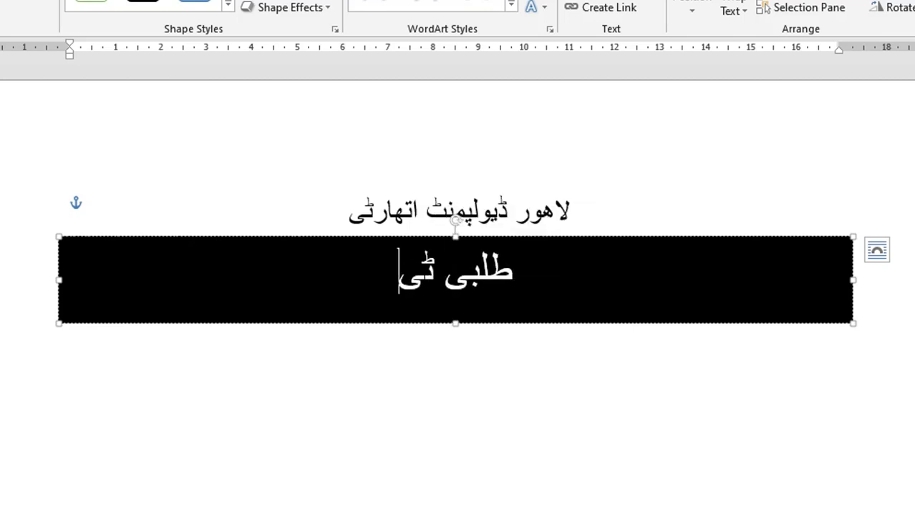
{"action": "type", "text": "نڈر نر"}
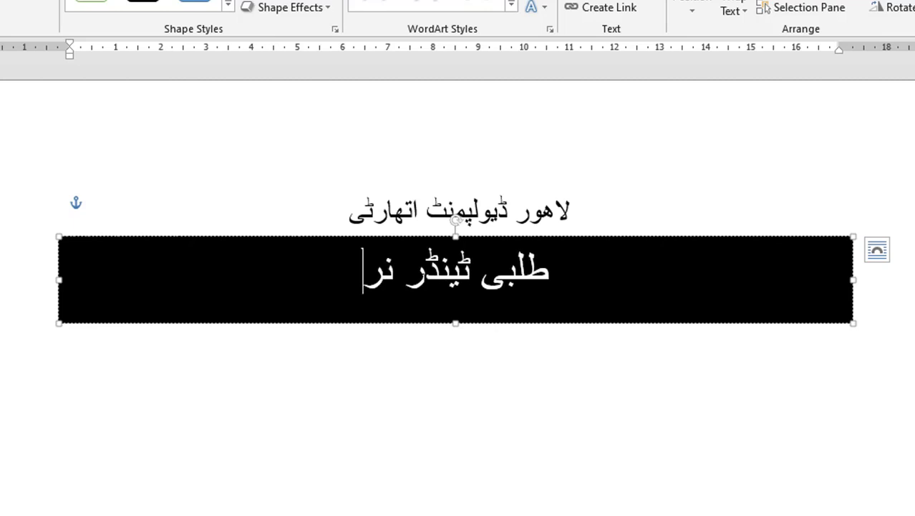
{"action": "key", "text": "BackSpace"}
{"action": "type", "text": "وٹس"}
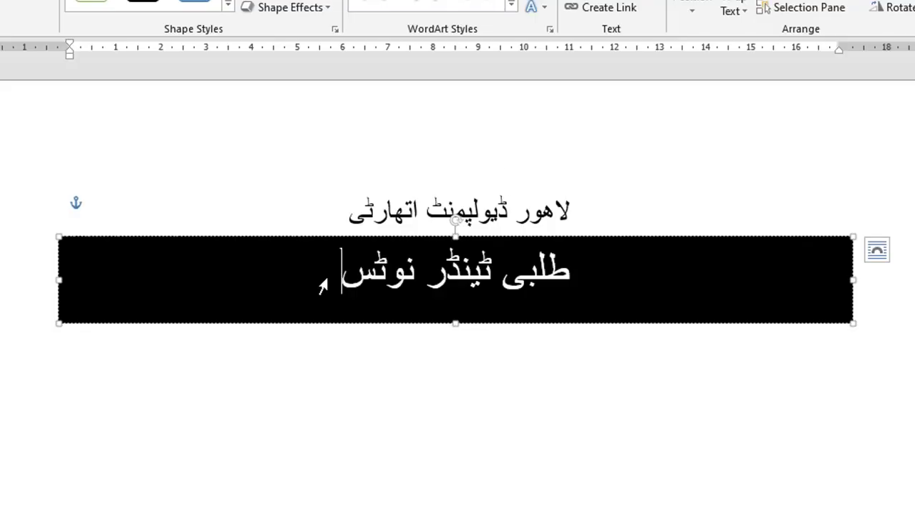
Step: Change the font of the rectangle's text "طلبی ٹینڈر نوٹس" to BombayBlackUnicode
{"action": "left_click_drag", "start_coordinate": [413, 272], "coordinate": [174, 95]}
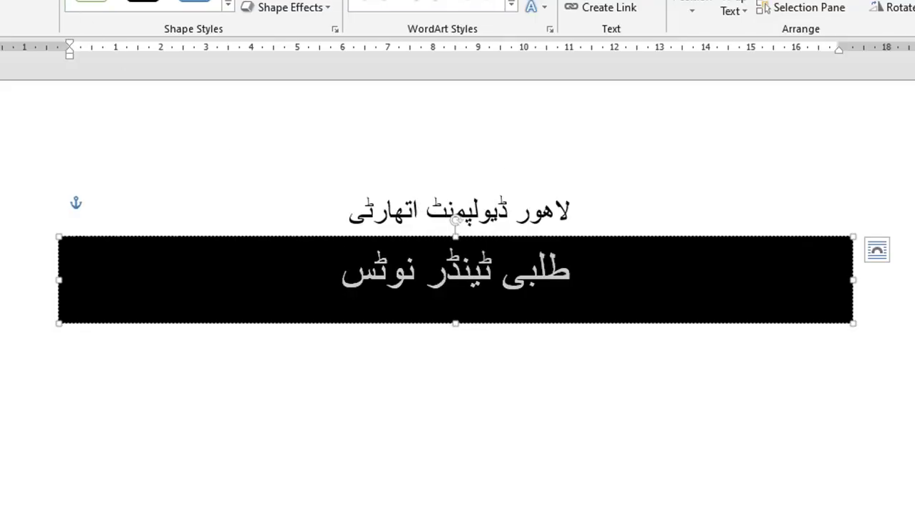
{"action": "key", "text": "alt+h"}
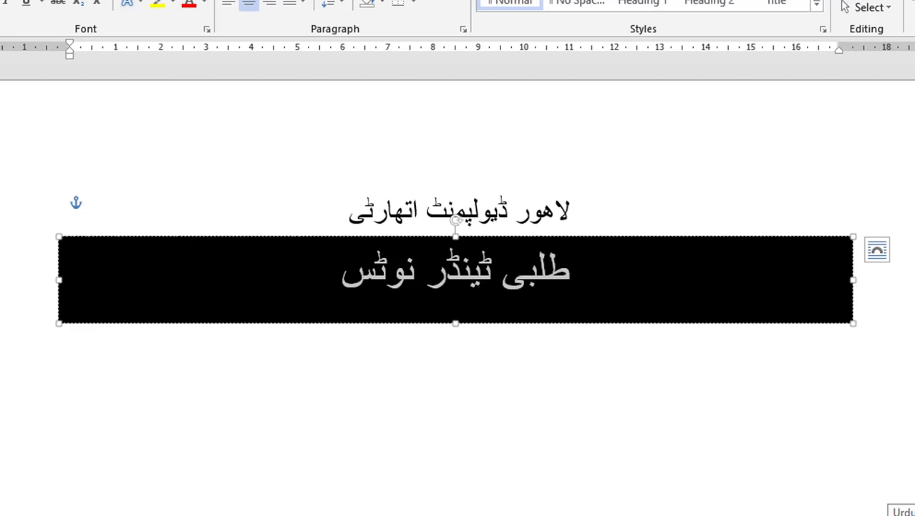
{"action": "left_click", "coordinate": [76, 6]}
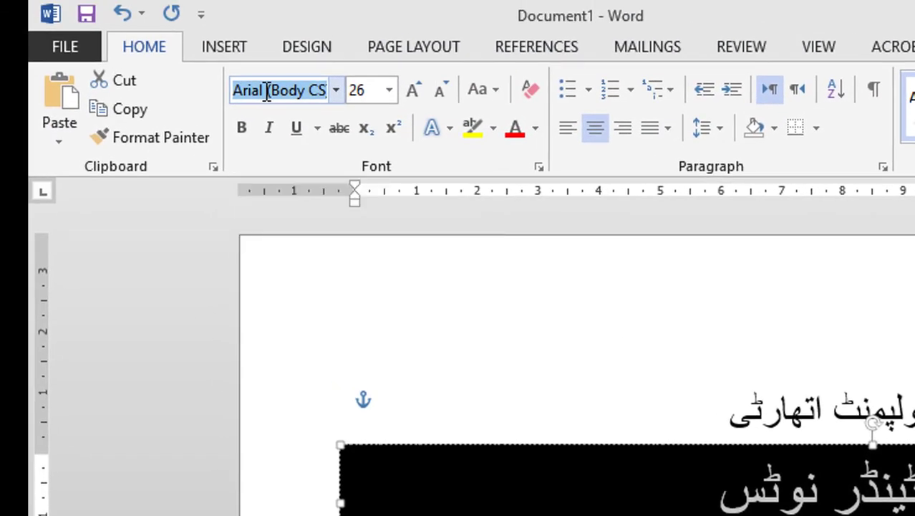
{"action": "type", "text": "Bombay "}
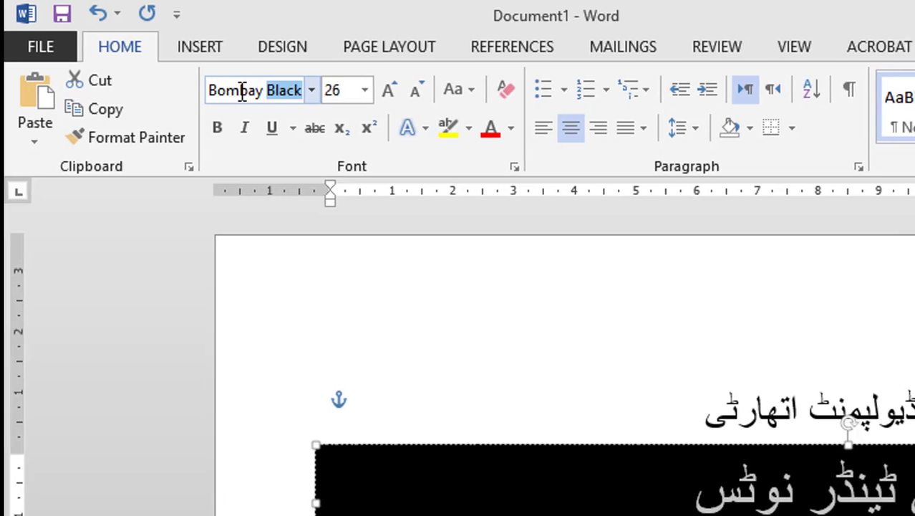
{"action": "type", "text": "Black"}
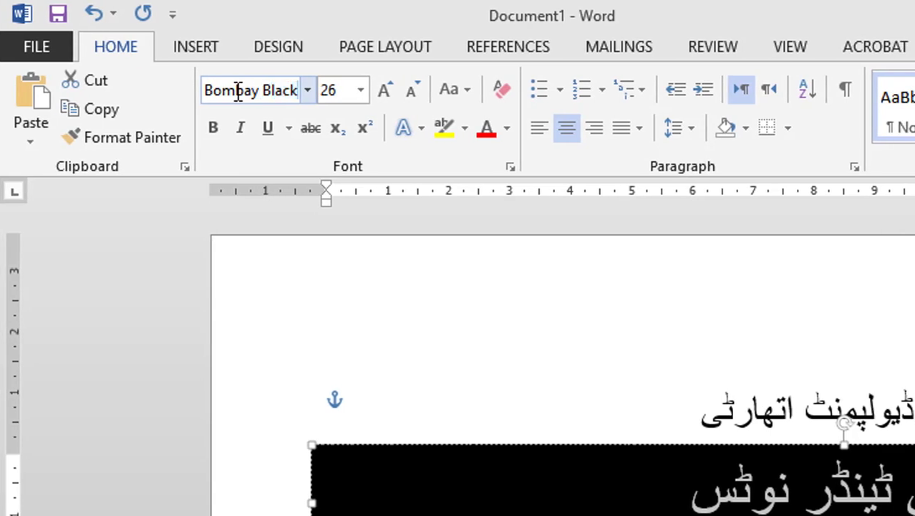
{"action": "key", "text": "Return"}
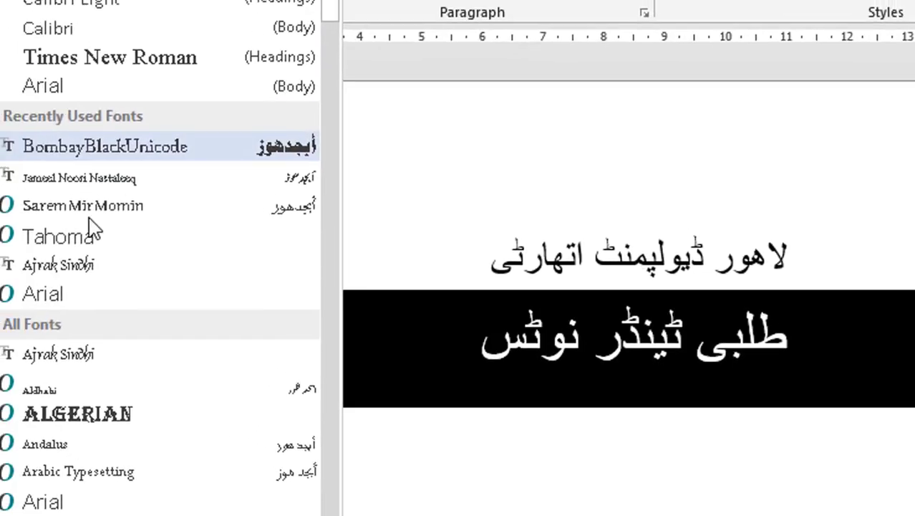
{"action": "scroll", "coordinate": [139, 329], "scroll_direction": "down", "scroll_amount": 5}
{"action": "scroll", "coordinate": [139, 329], "scroll_direction": "down", "scroll_amount": 5}
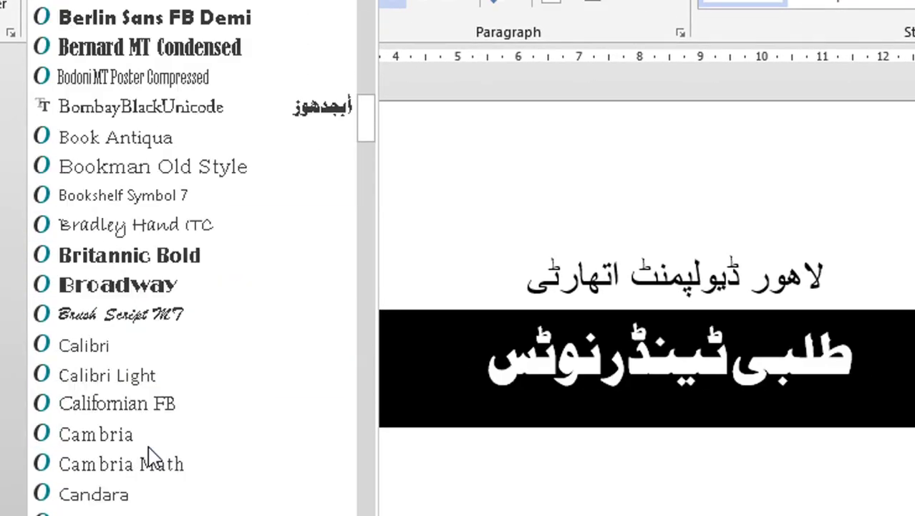
{"action": "scroll", "coordinate": [122, 136], "scroll_direction": "up", "scroll_amount": 2}
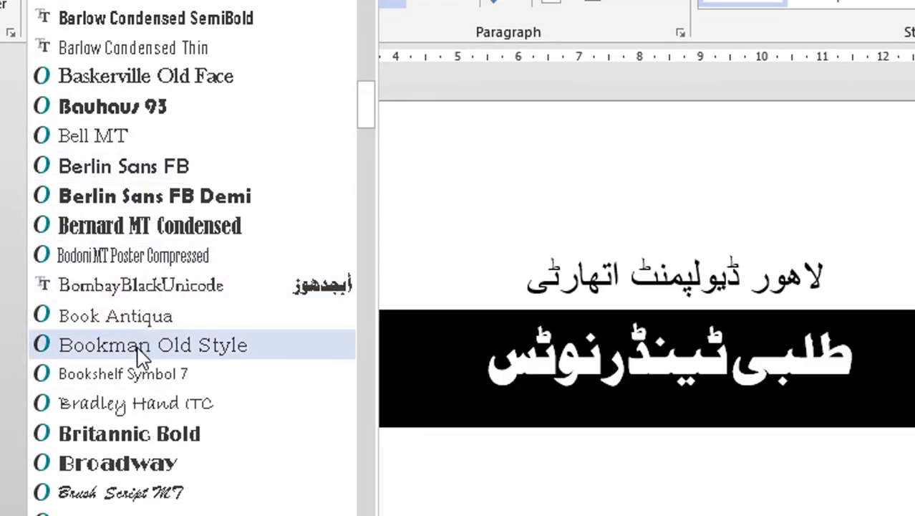
{"action": "left_click", "coordinate": [174, 290]}
{"action": "left_click", "coordinate": [781, 387]}
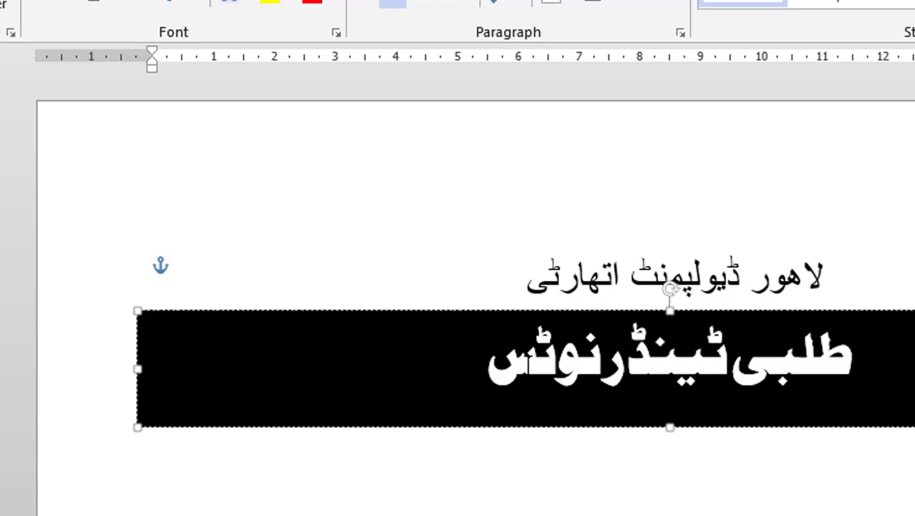
Step: Delete the whole text "طلبی ٹینڈر نوٹس" from the black rectangle
{"action": "left_click_drag", "start_coordinate": [442, 364], "coordinate": [612, 363]}
{"action": "left_click", "coordinate": [609, 363]}
{"action": "left_click_drag", "start_coordinate": [493, 363], "coordinate": [852, 364]}
{"action": "key", "text": "Delete"}
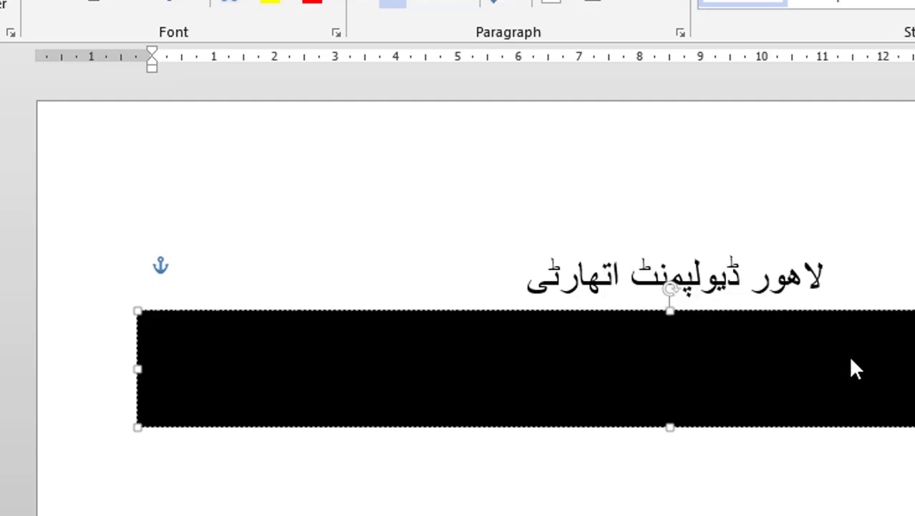
Step: Retype "طلبی" in the rectangle with stretching kashidas between ل and ب, followed by the letters "ٹین"
{"action": "type", "text": "V"}
{"action": "key", "text": "BackSpace"}
{"action": "type", "text": "طل"}
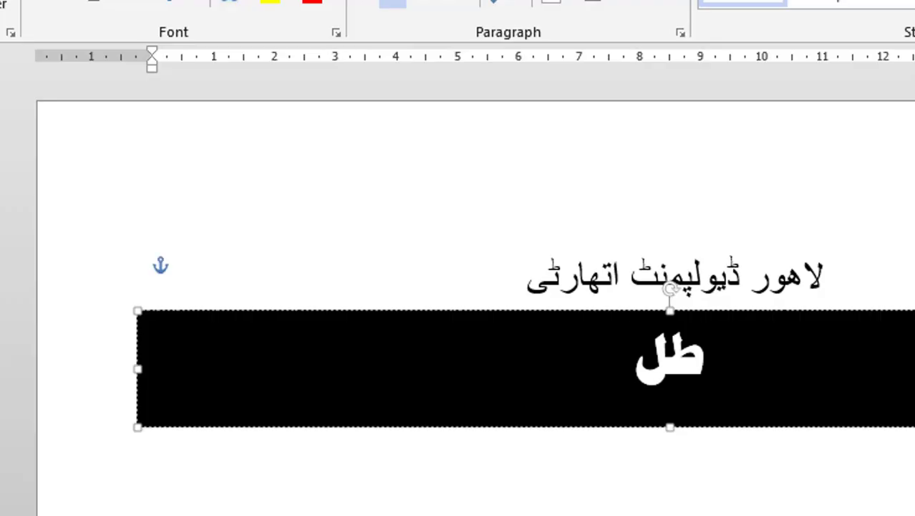
{"action": "type", "text": "ــــ"}
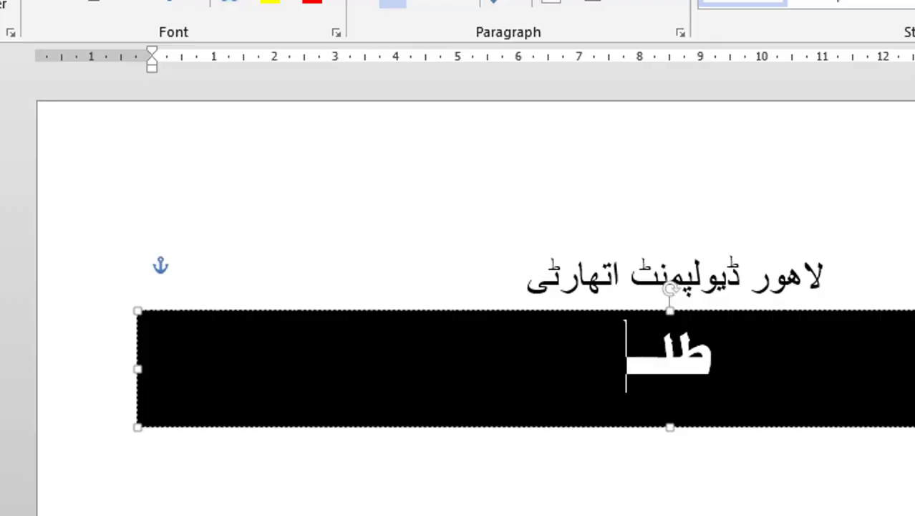
{"action": "type", "text": "بی"}
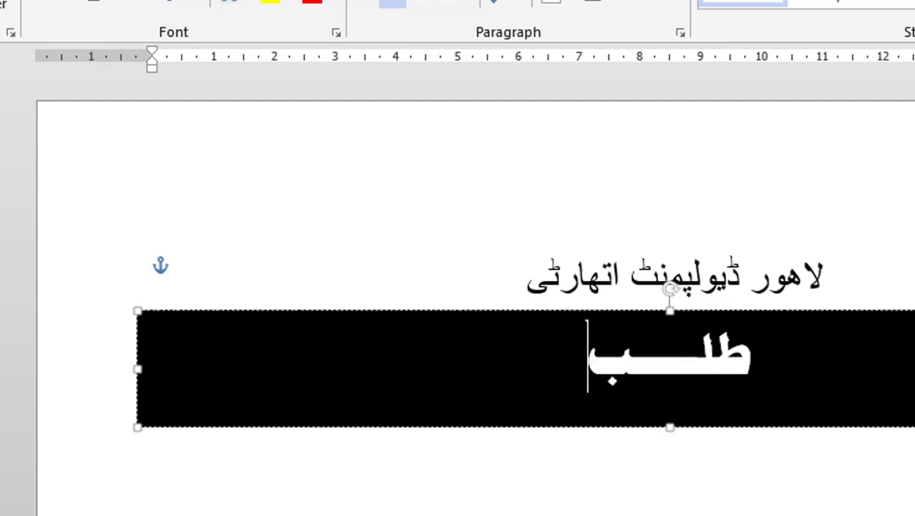
{"action": "type", "text": "ٹین"}
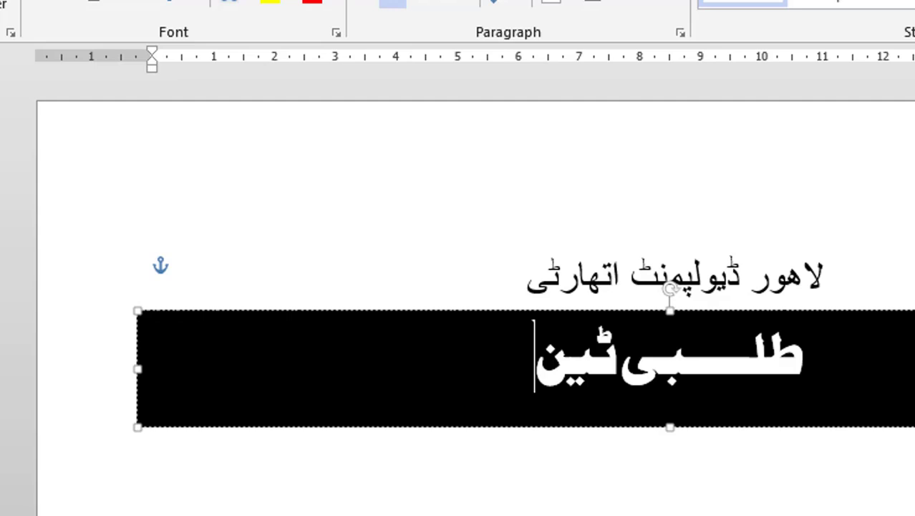
Step: Stretch the partial word "ٹین" with kashidas after ٹ and between ی and ن
{"action": "left_click", "coordinate": [596, 358]}
{"action": "type", "text": "ـ"}
{"action": "key", "text": "Right"}
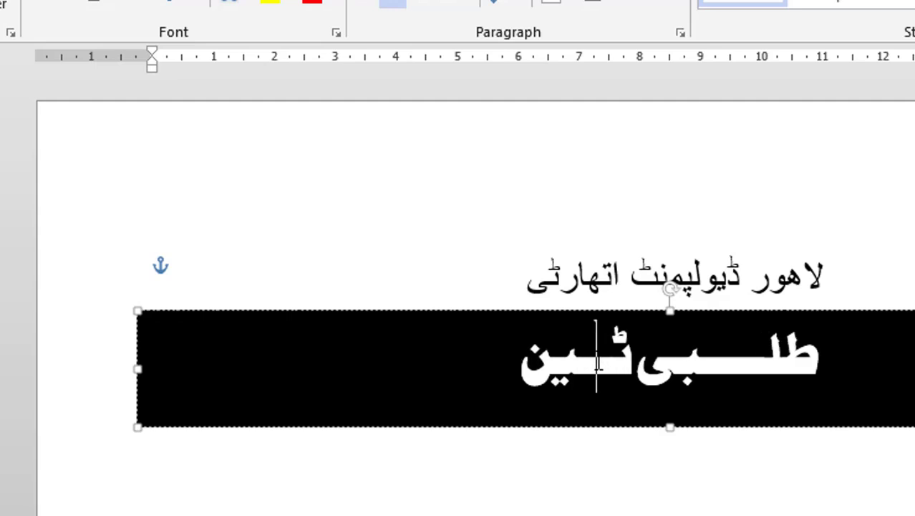
{"action": "key", "text": "Right"}
{"action": "key", "text": "Left"}
{"action": "key", "text": "Left"}
{"action": "key", "text": "Left"}
{"action": "type", "text": "ــ"}
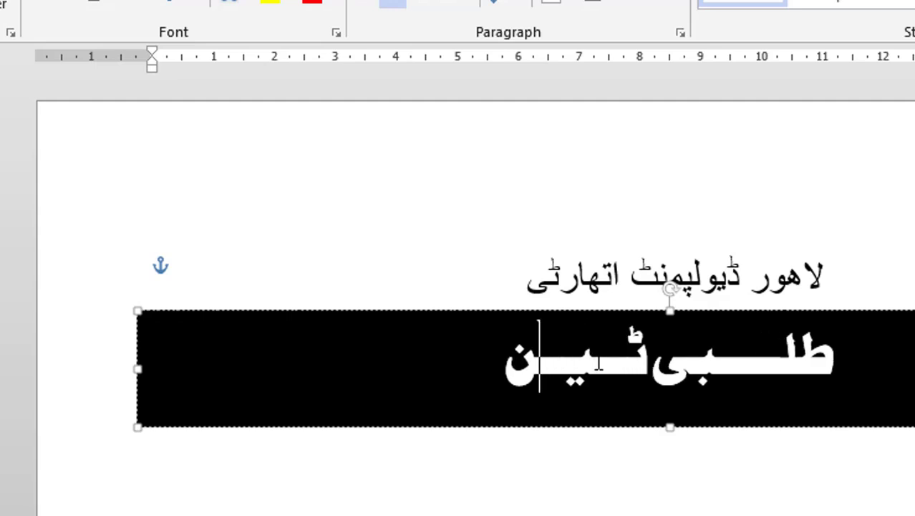
Step: Add a kashida after the final ن and complete the word "ٹینڈر" with the letters "ڈر"
{"action": "key", "text": "Right"}
{"action": "key", "text": "Right"}
{"action": "key", "text": "Right"}
{"action": "key", "text": "Home"}
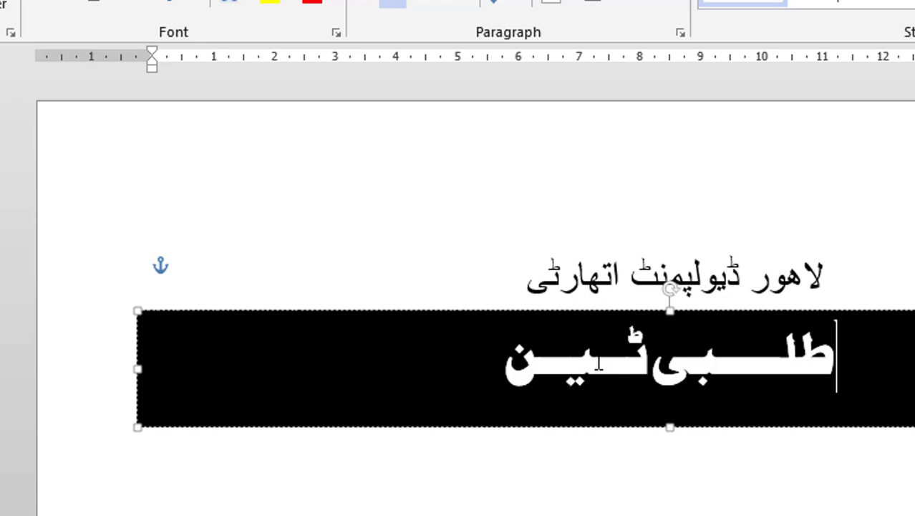
{"action": "key", "text": "End"}
{"action": "type", "text": "ـ"}
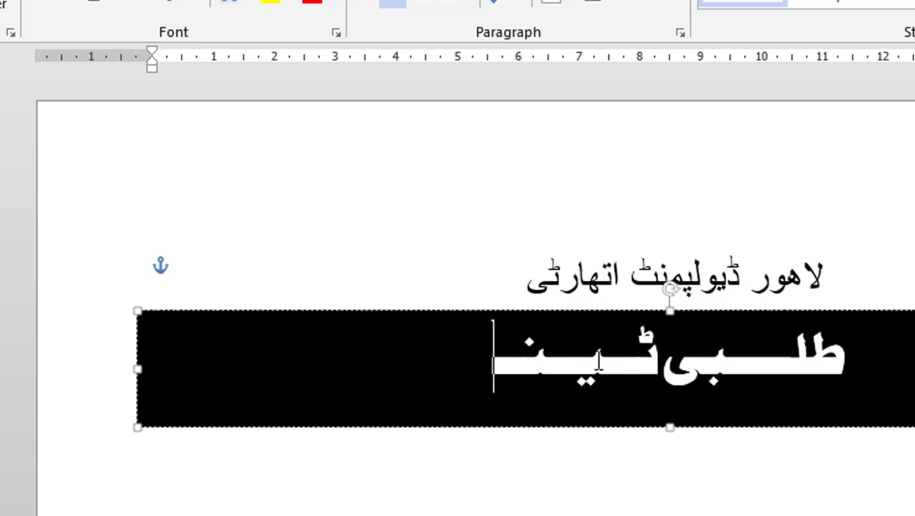
{"action": "type", "text": "ڈٹ"}
{"action": "key", "text": "BackSpace"}
{"action": "type", "text": "ر"}
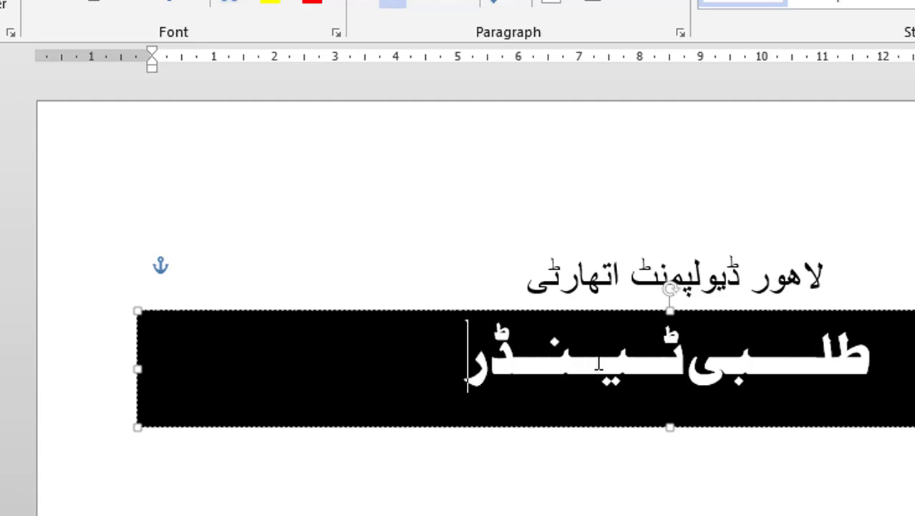
Step: Type "نوٹس" after "ٹینڈر" in the black rectangle, stretching it with kashidas after ن and after ٹ
{"action": "type", "text": "نو"}
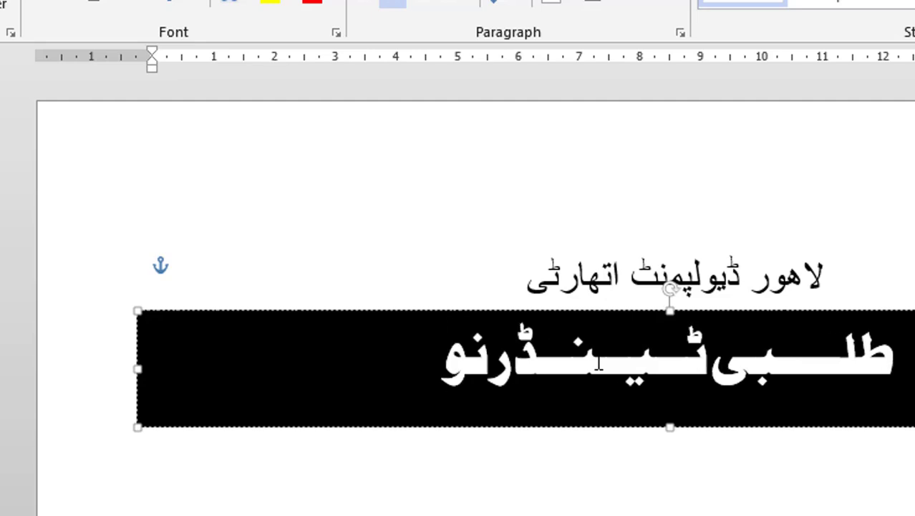
{"action": "key", "text": "BackSpace"}
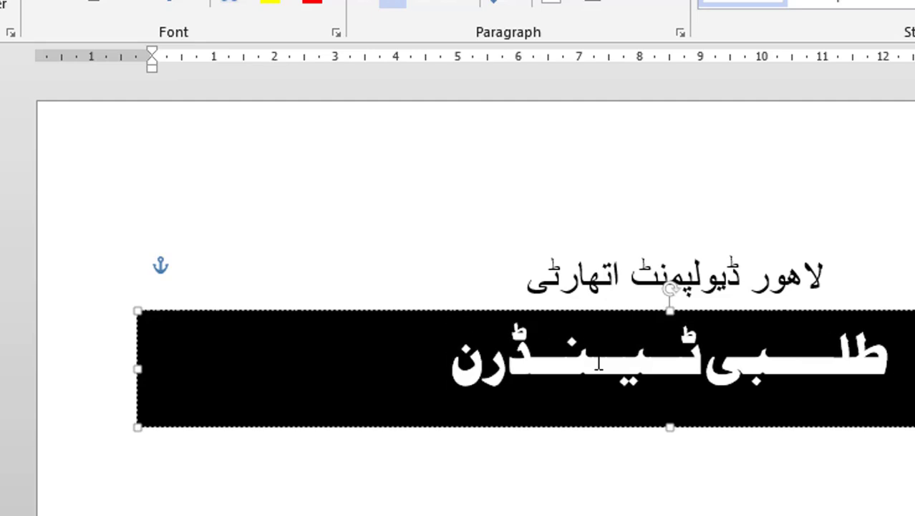
{"action": "type", "text": "ـــو"}
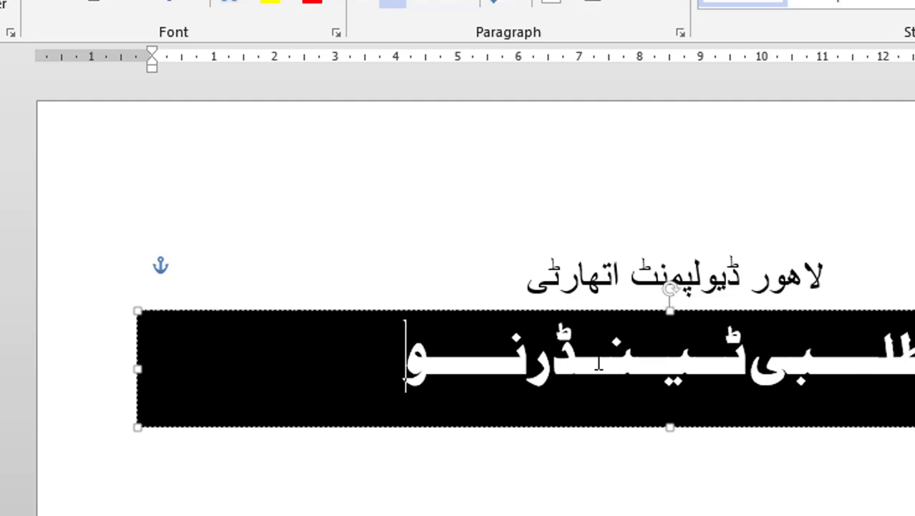
{"action": "type", "text": "ٹـــ"}
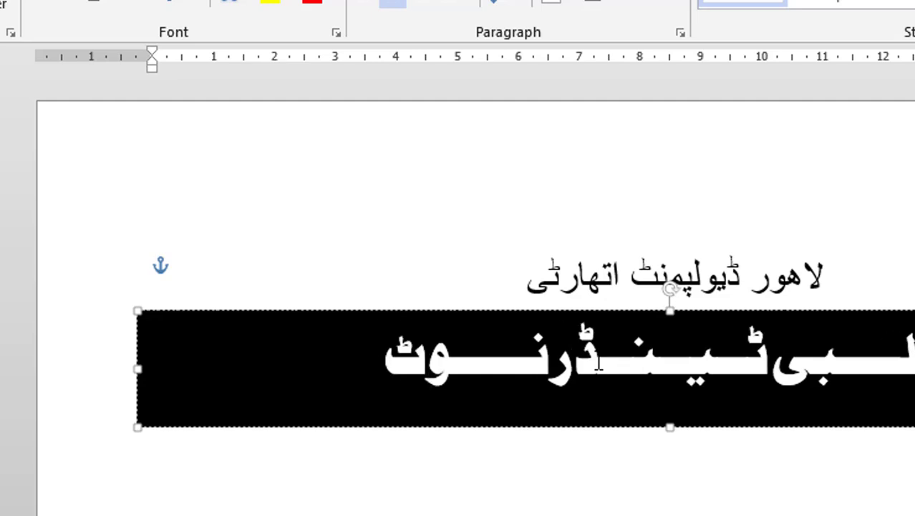
{"action": "type", "text": "ـ"}
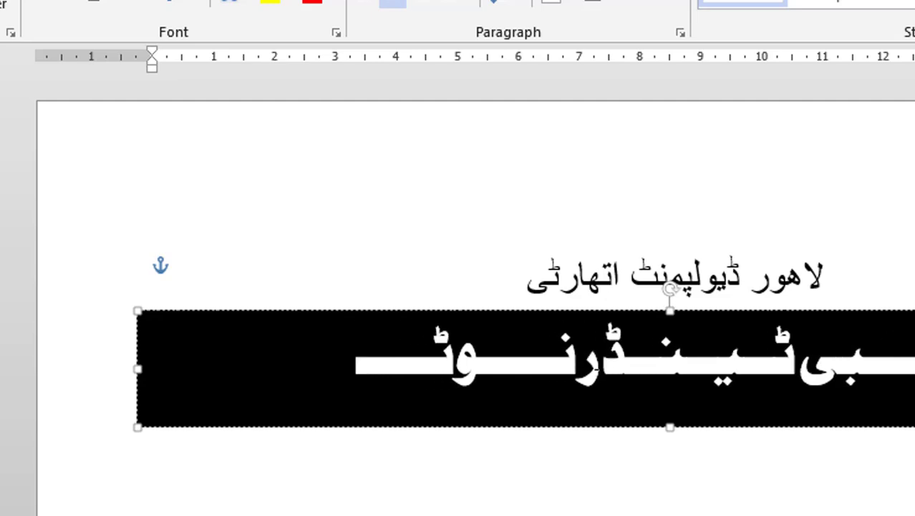
{"action": "type", "text": "س"}
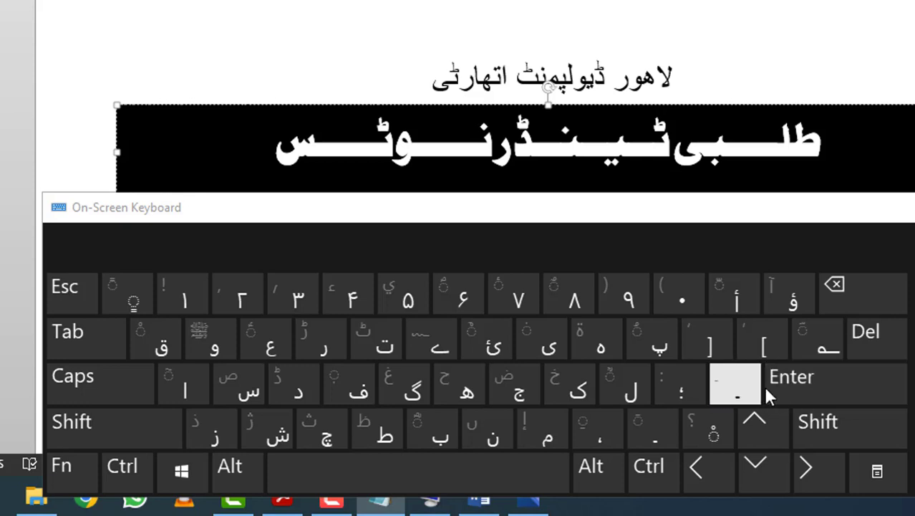
Step: Insert two additional kashidas between ن and و of "نوٹس" using the On-Screen Keyboard
{"action": "left_click", "coordinate": [150, 434]}
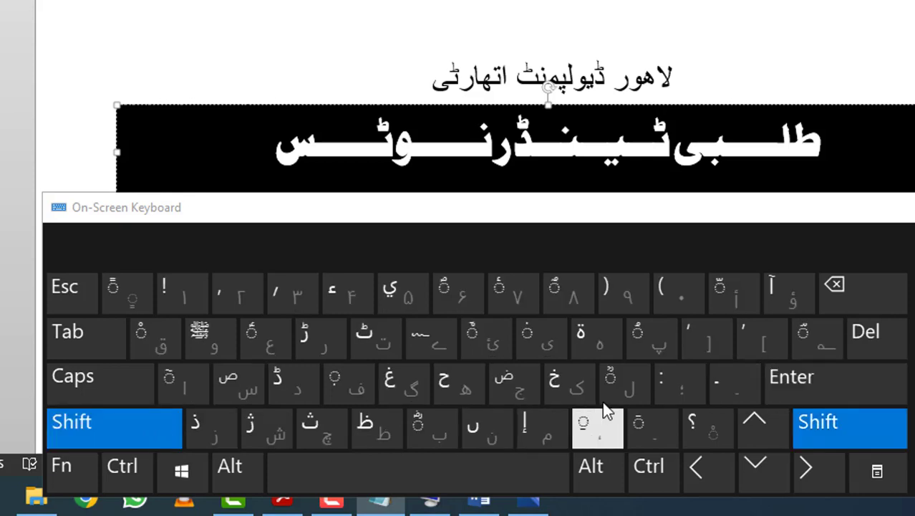
{"action": "left_click", "coordinate": [717, 381]}
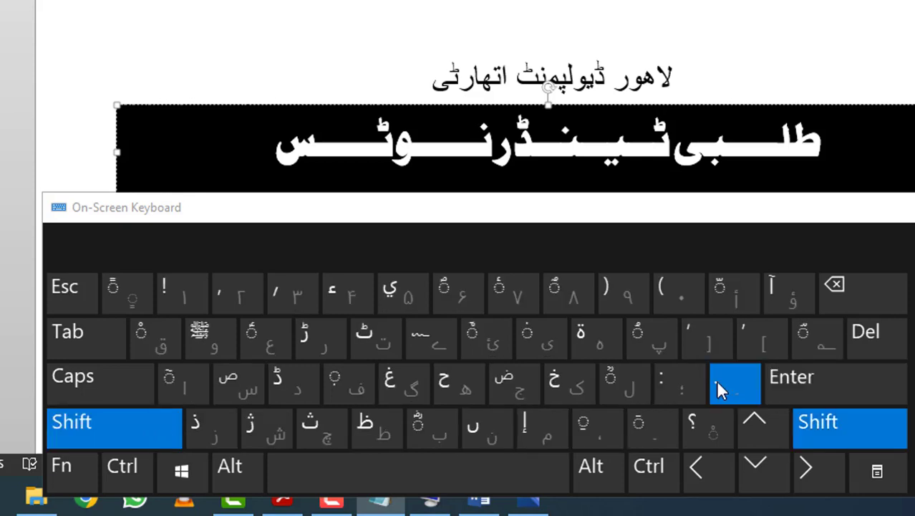
{"action": "left_click", "coordinate": [427, 149]}
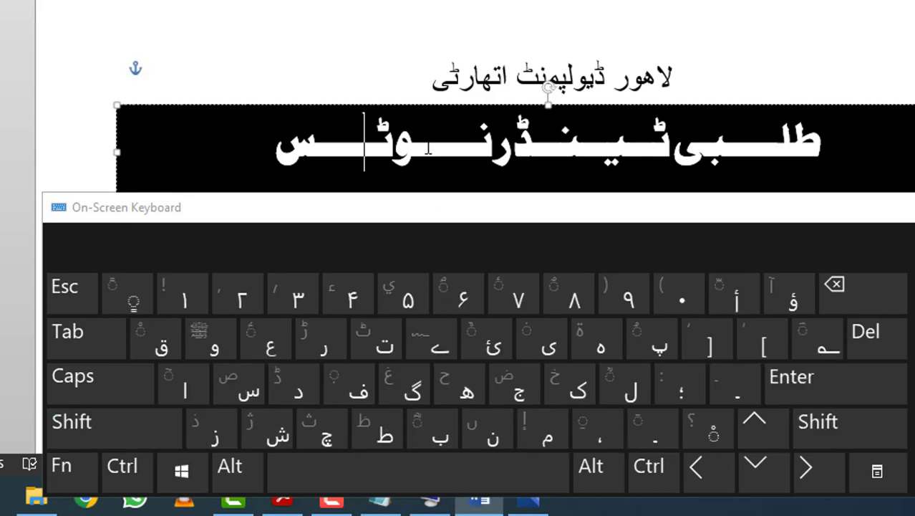
{"action": "left_click", "coordinate": [132, 422]}
{"action": "left_click", "coordinate": [750, 378]}
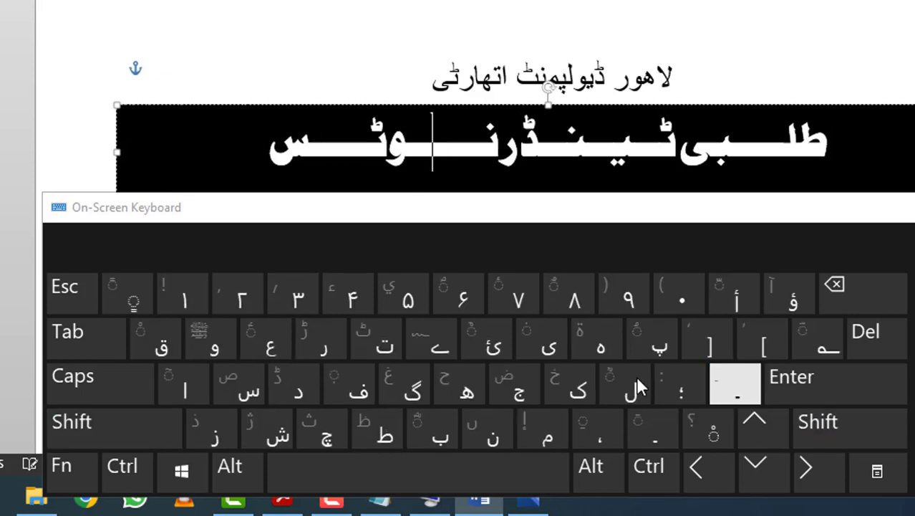
{"action": "left_click", "coordinate": [127, 428]}
{"action": "left_click", "coordinate": [712, 380]}
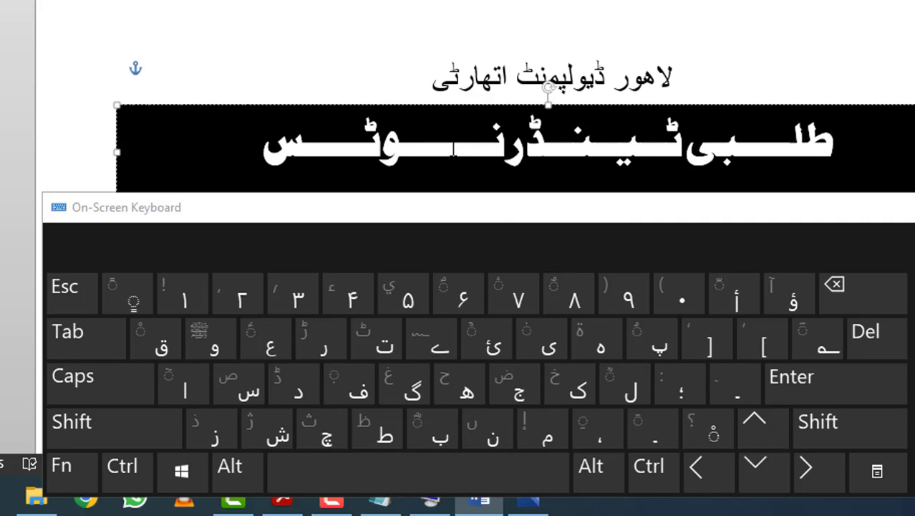
{"action": "key", "text": "super+space"}
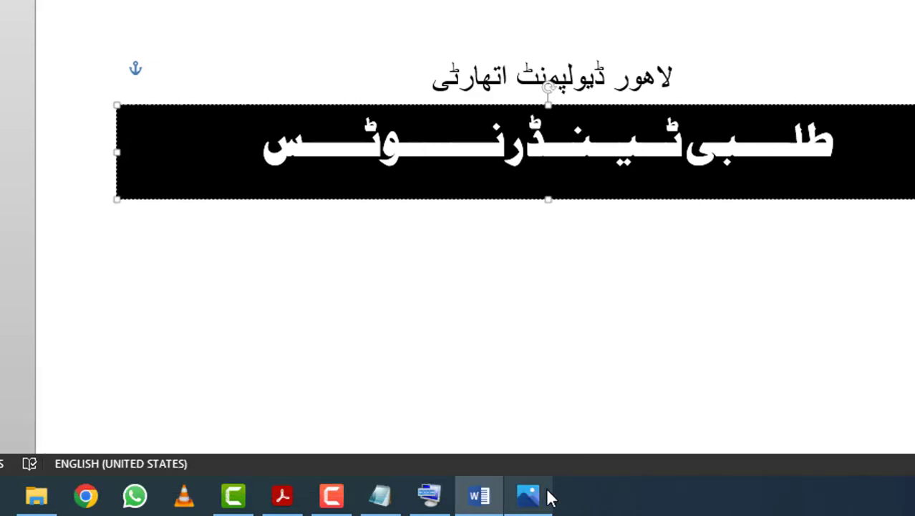
Step: Check the photographed tender notice, return to Word, and set the vertical alignment of the whole banner text to Bottom
{"action": "left_click", "coordinate": [548, 495]}
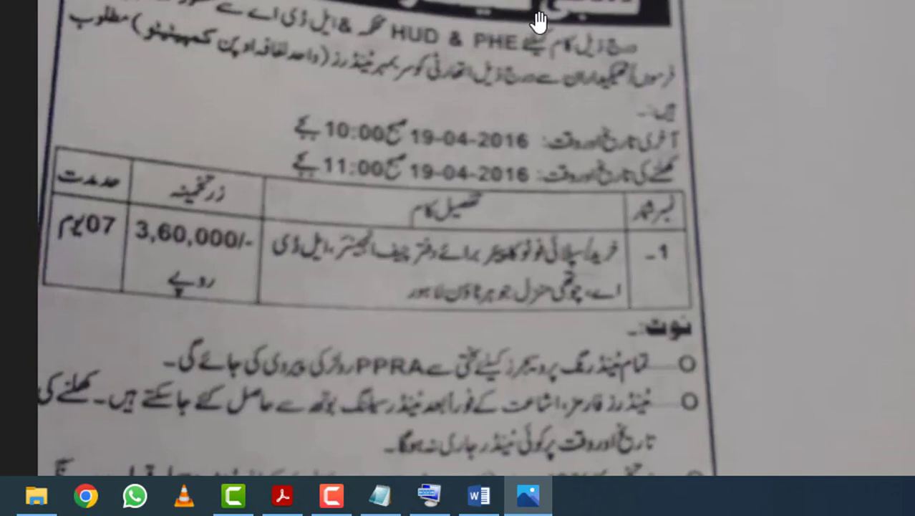
{"action": "left_click", "coordinate": [528, 493]}
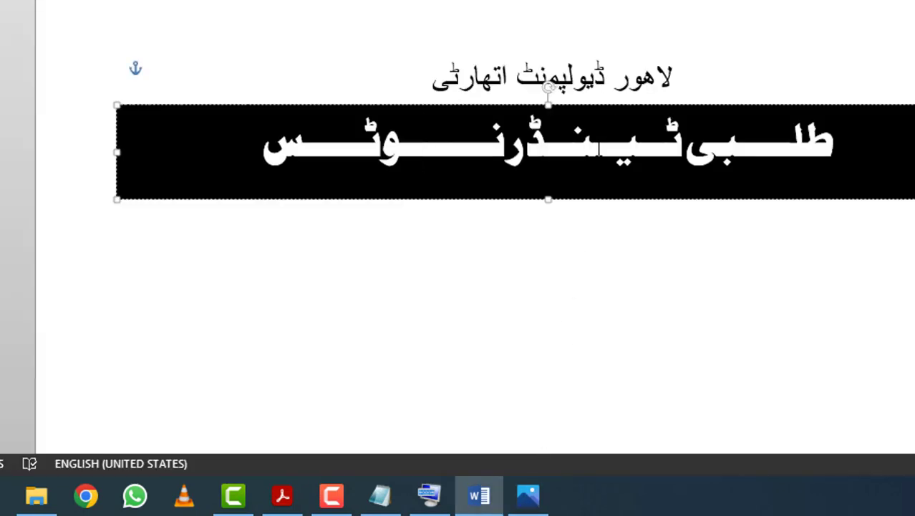
{"action": "left_click_drag", "start_coordinate": [849, 149], "coordinate": [315, 149]}
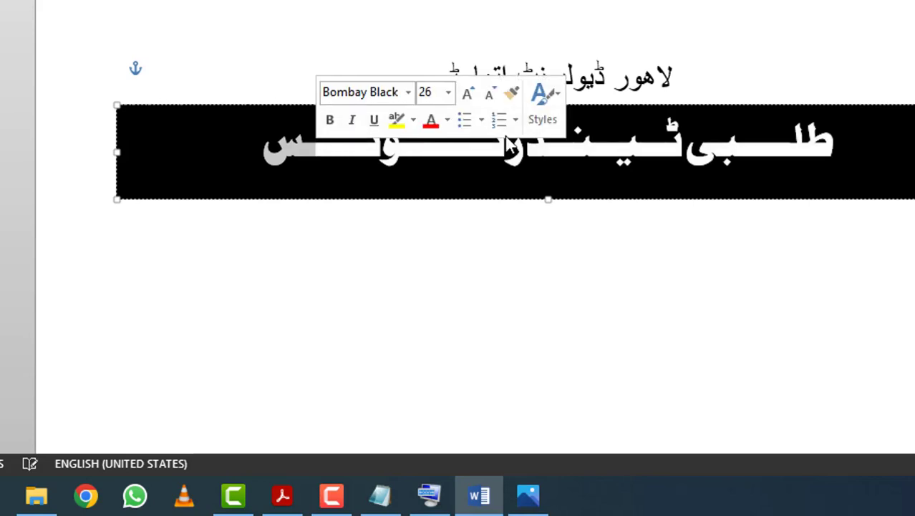
{"action": "left_click", "coordinate": [515, 162]}
{"action": "key", "text": "alt+shift"}
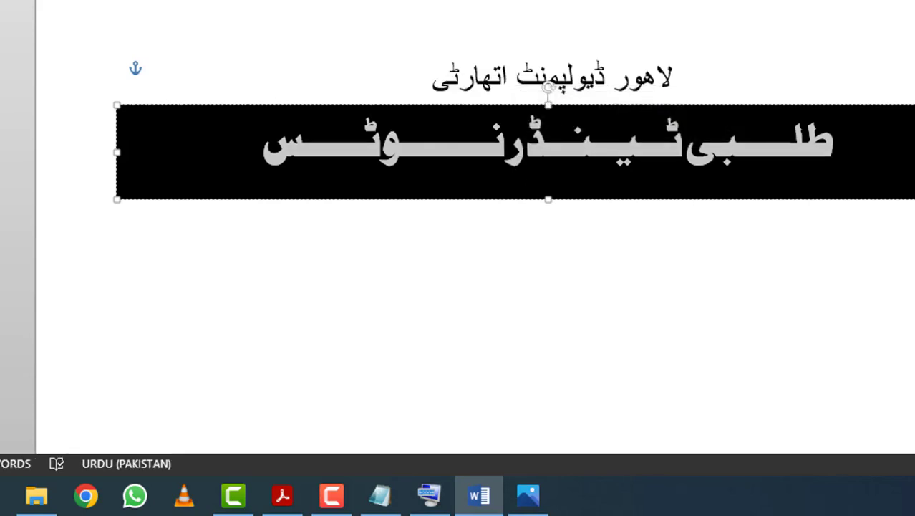
{"action": "left_click", "coordinate": [680, 22]}
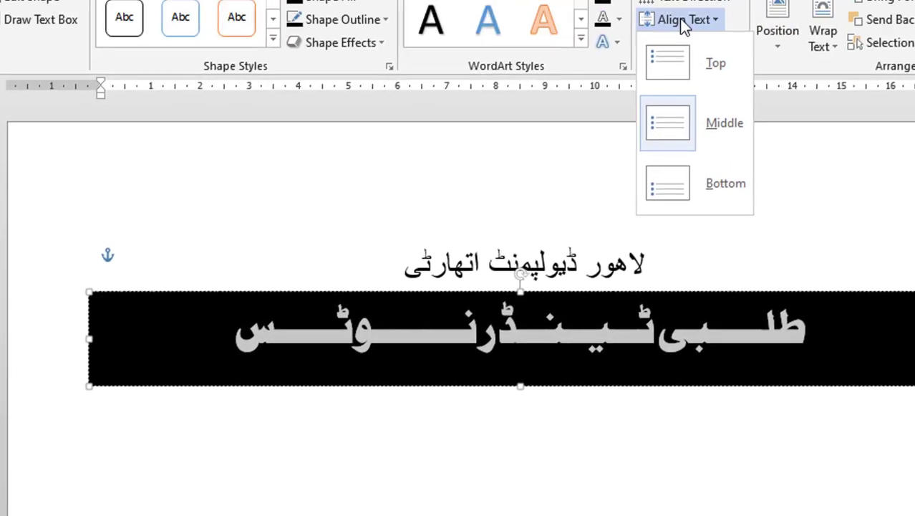
{"action": "left_click", "coordinate": [656, 180]}
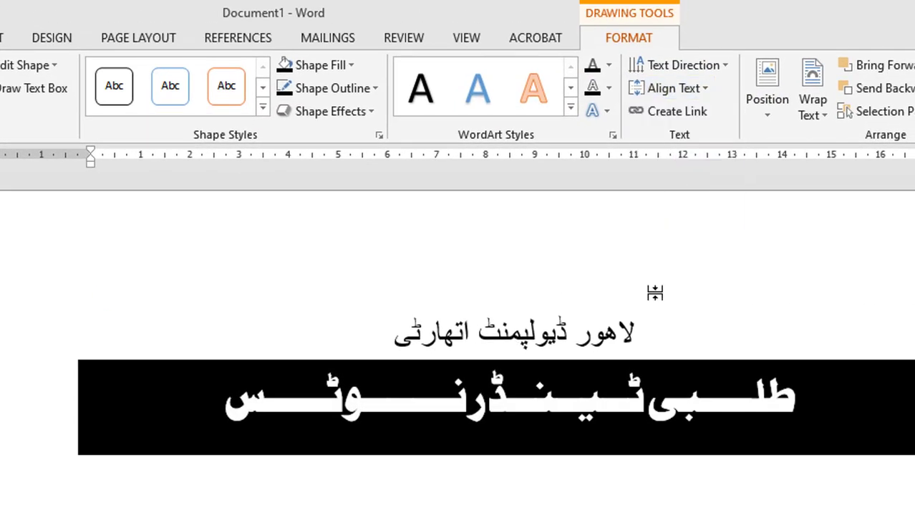
Step: Adjust the paragraph spacing of the banner text so it sits lower, near the vertical centre of the rectangle
{"action": "left_click", "coordinate": [685, 410]}
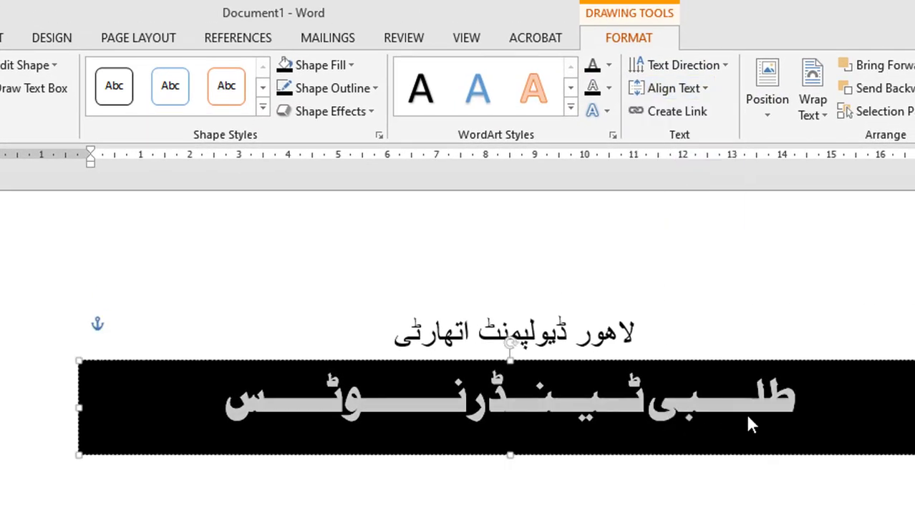
{"action": "left_click", "coordinate": [1, 37]}
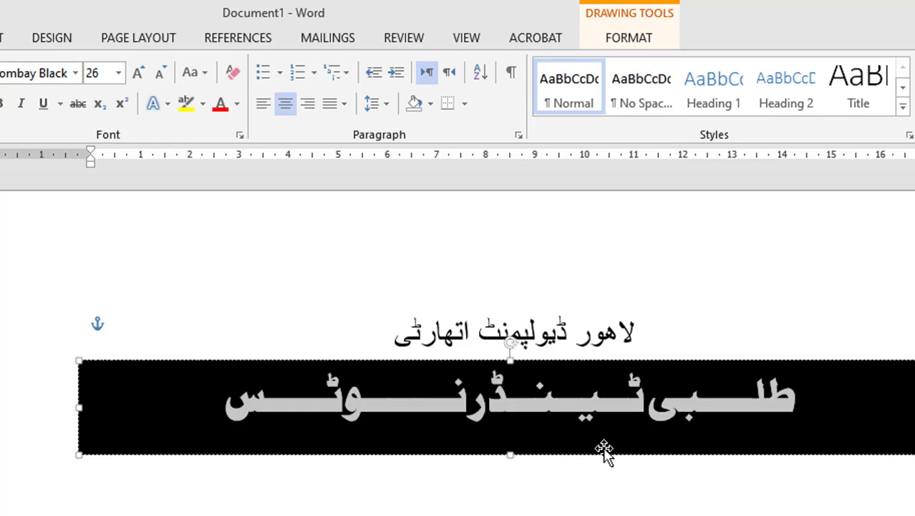
{"action": "left_click", "coordinate": [376, 110]}
{"action": "left_click", "coordinate": [459, 323]}
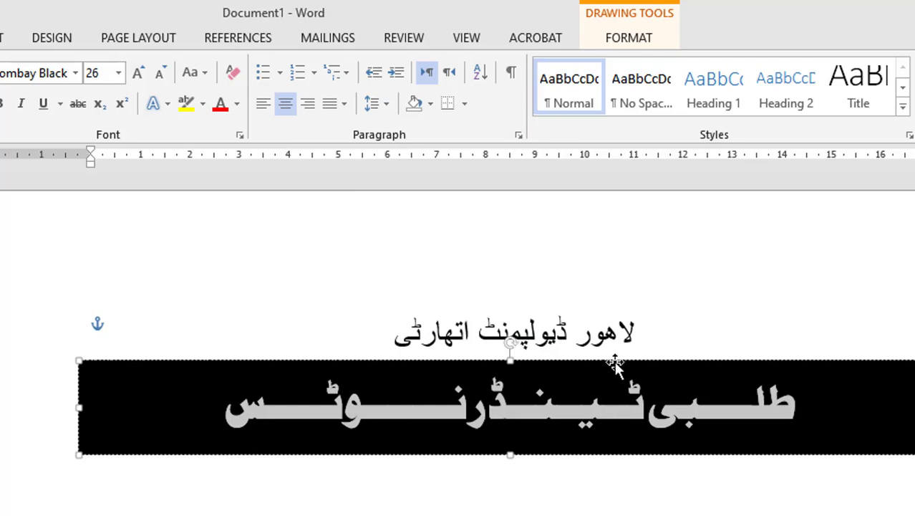
Step: Nudge the black rectangle slightly to the right and place the text cursor in the document body below it
{"action": "left_click", "coordinate": [657, 364]}
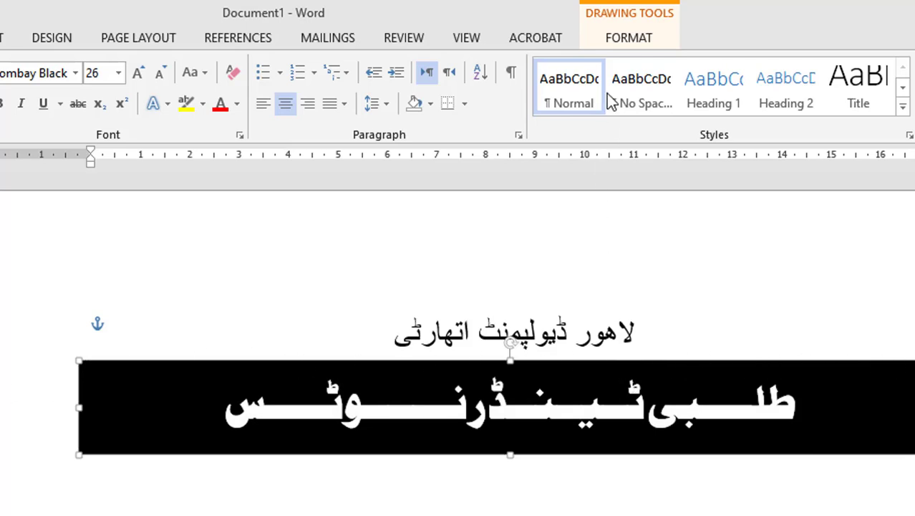
{"action": "left_click", "coordinate": [607, 42]}
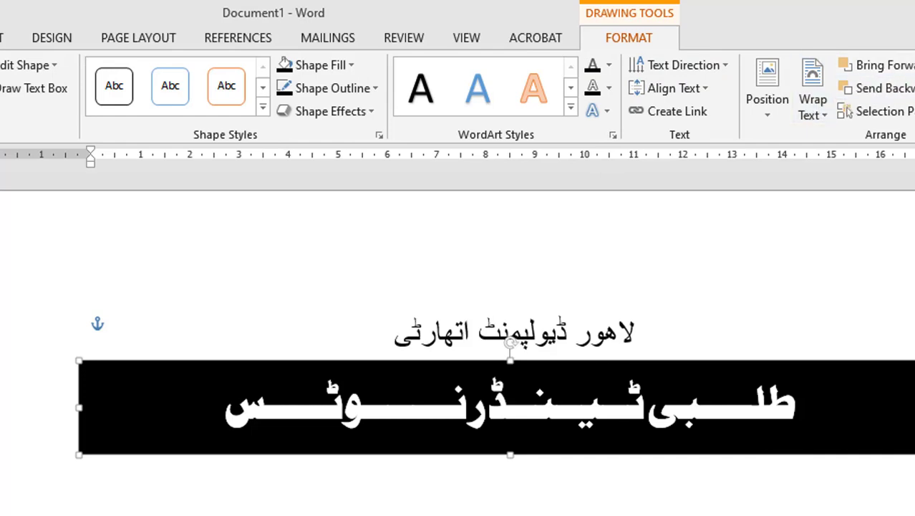
{"action": "key", "text": "Right"}
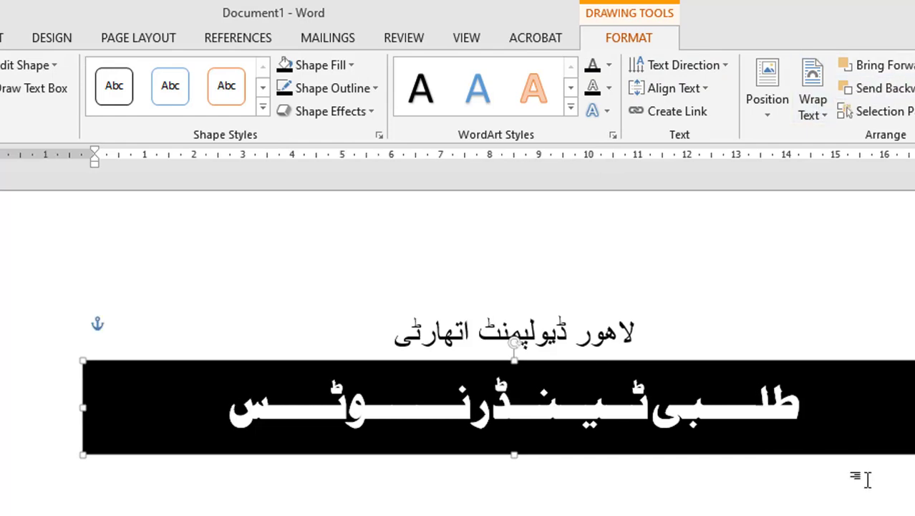
{"action": "left_click", "coordinate": [907, 495]}
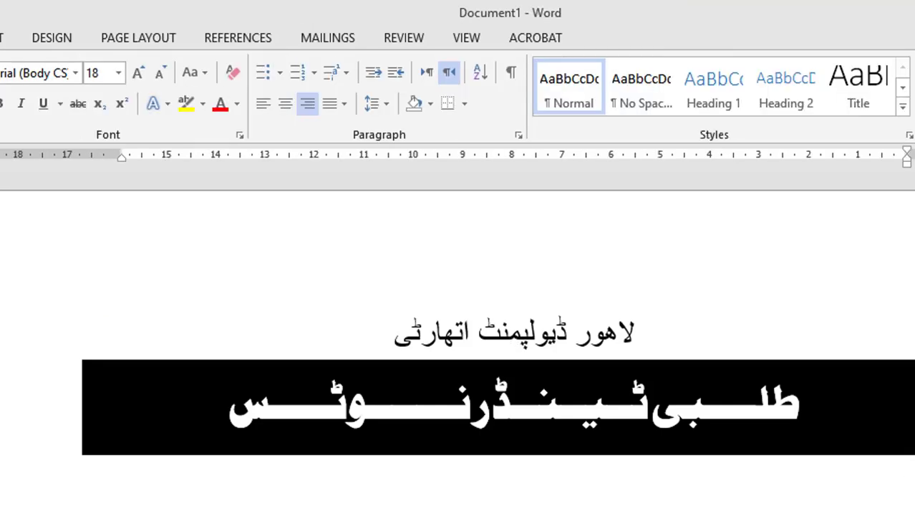